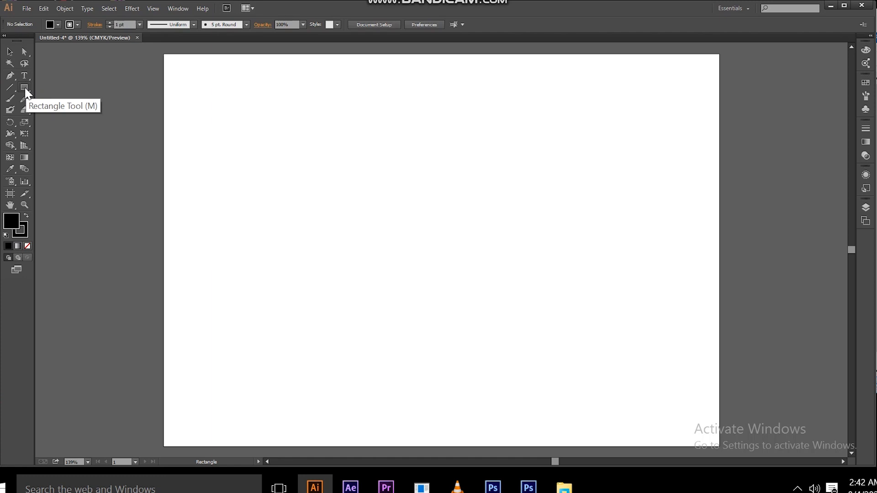
Tear off the hidden shape tools group as a floating palette beside the toolbox.
left_click(24, 87)
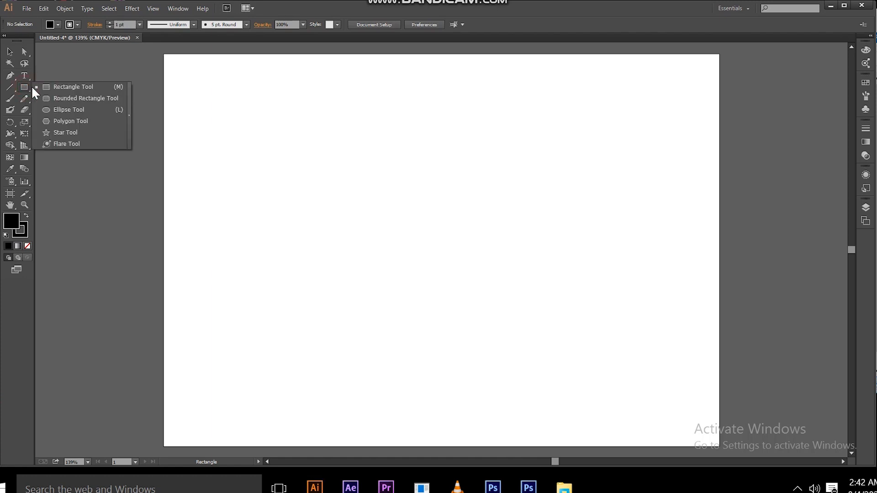
left_click(129, 109)
left_click_drag(67, 96, 63, 73)
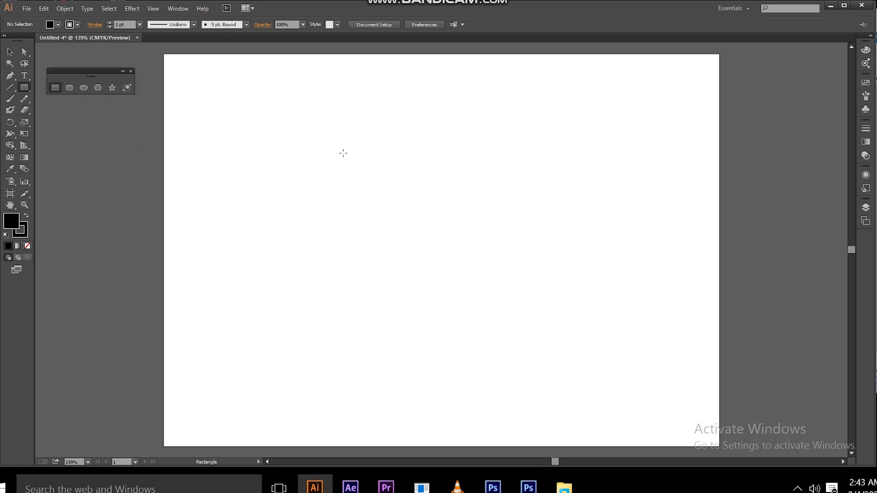
Create a rectangle 14.5426 cm wide and 10.4818 cm high by exact dimensions, and delete it.
left_click(385, 172)
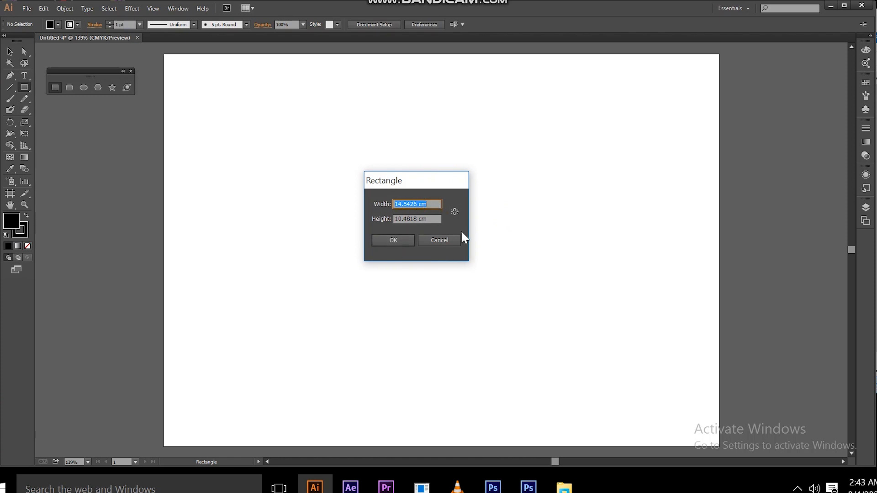
left_click(388, 238)
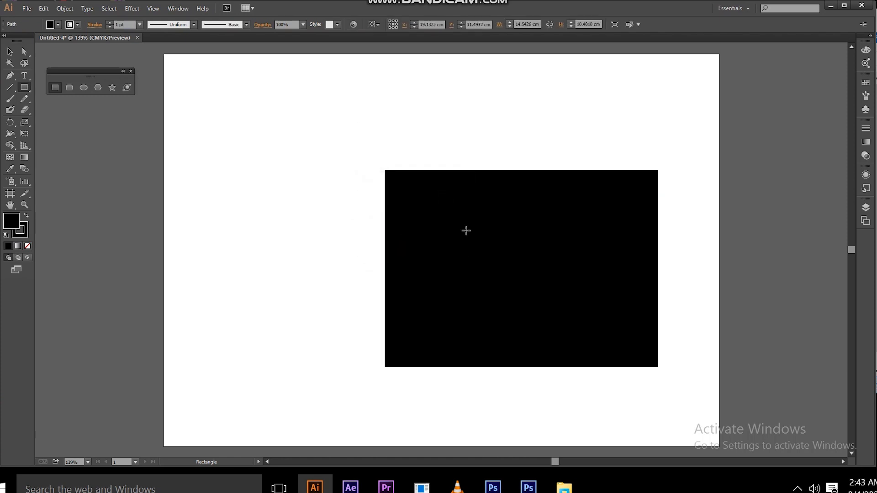
left_click_drag(469, 272, 407, 252)
left_click(9, 52)
left_click_drag(350, 164, 598, 386)
key("Delete")
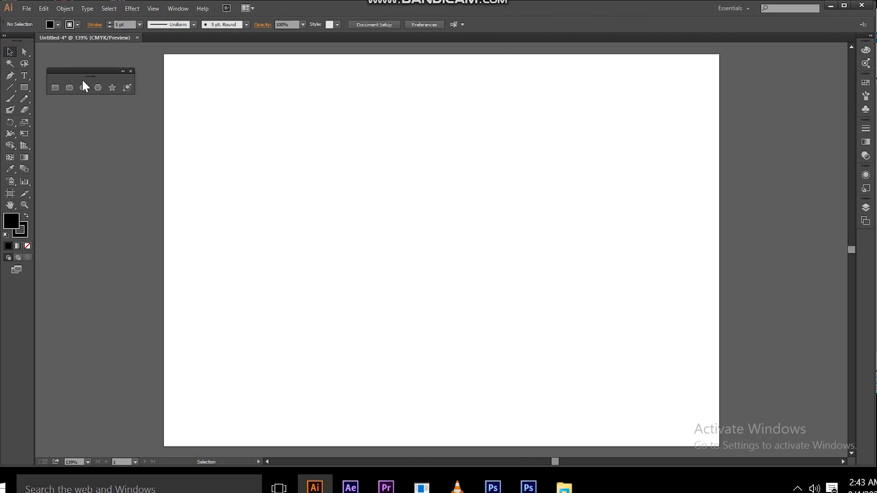
Draw a rectangle about 15.5 cm by 12.4 cm in the middle of the artboard and enlarge it from its upper-right corner.
left_click(55, 88)
left_click_drag(277, 134, 568, 367)
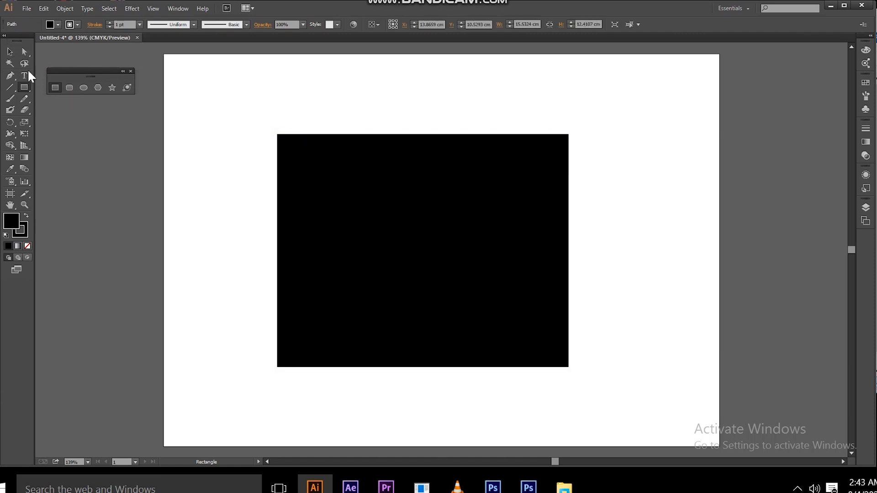
left_click(9, 52)
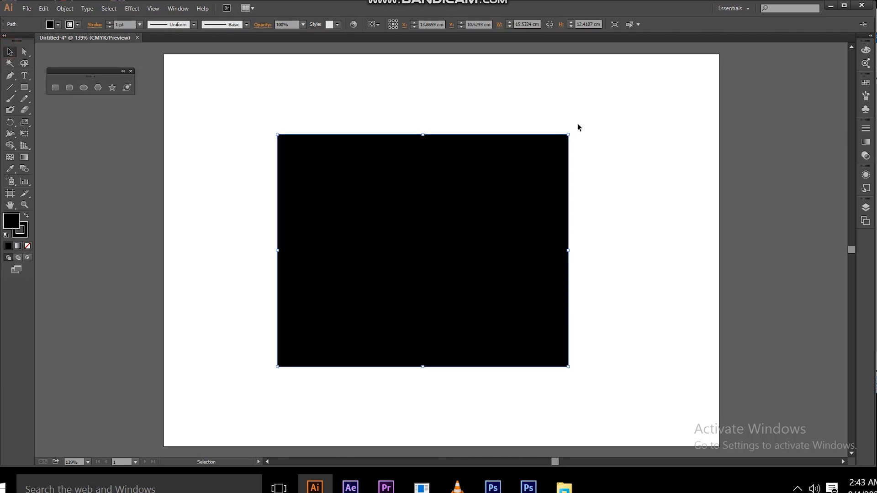
left_click_drag(568, 134, 644, 117)
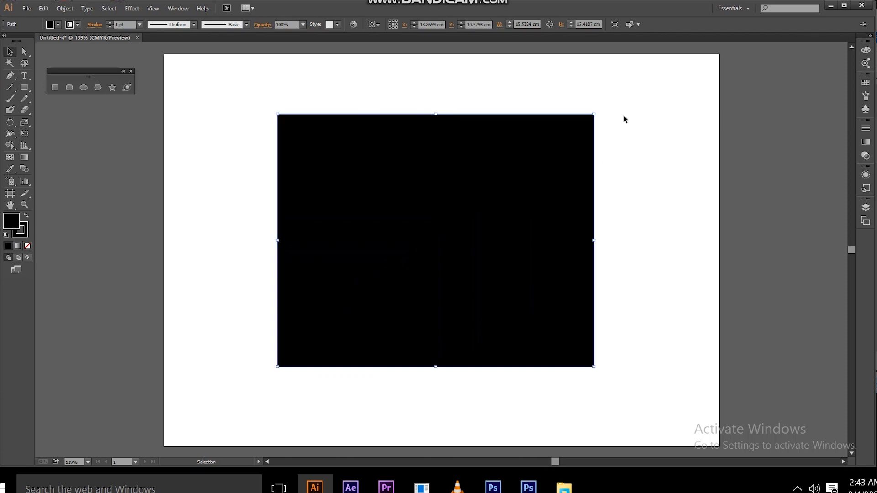
Rotate the enlarged rectangle counterclockwise around its centre, and delete it.
left_click(651, 207)
left_click(471, 215)
left_click_drag(595, 110, 504, 107)
left_click(673, 129)
left_click(507, 245)
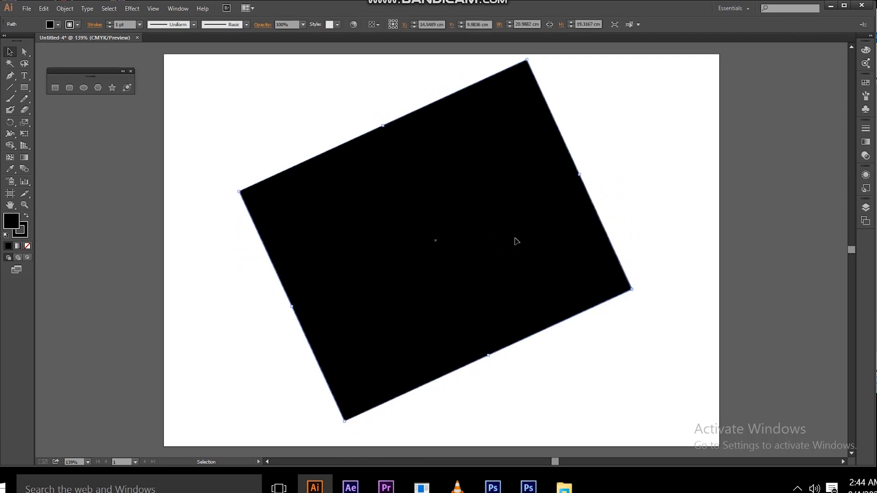
key("Delete")
Draw a rounded rectangle about 14.6 cm by 10.7 cm on the artboard, and delete it.
left_click(69, 87)
left_click_drag(358, 153, 628, 353)
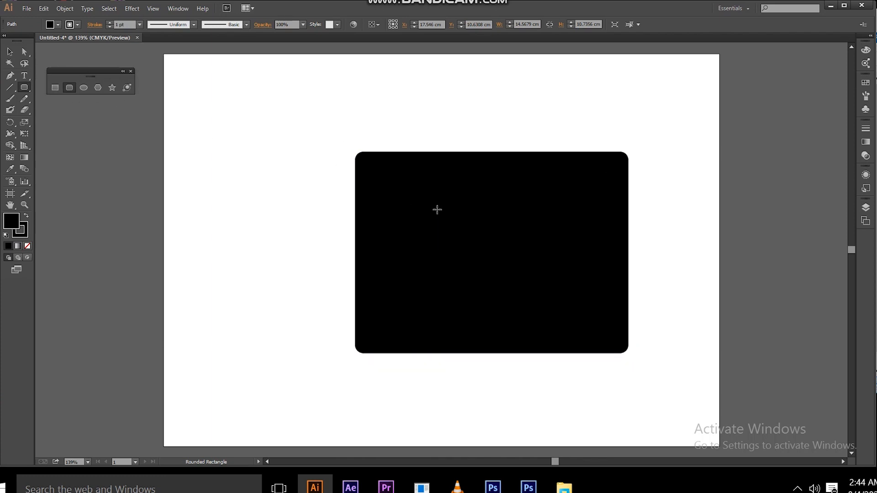
left_click(10, 52)
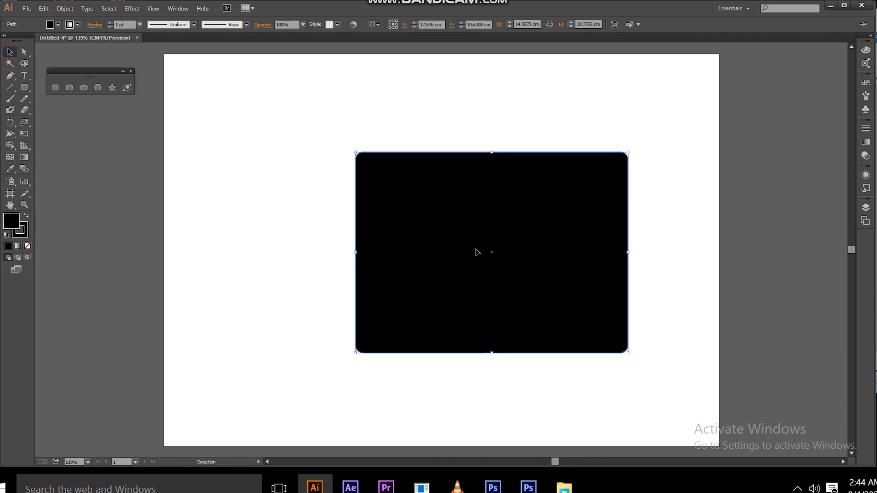
key("Delete")
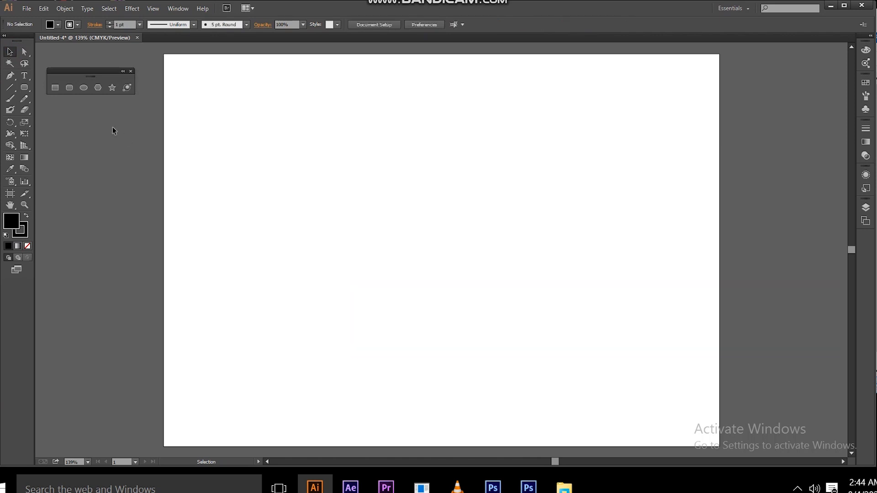
Draw an upright ellipse about 8 cm wide and 12 cm high on the artboard, and delete it.
left_click(87, 91)
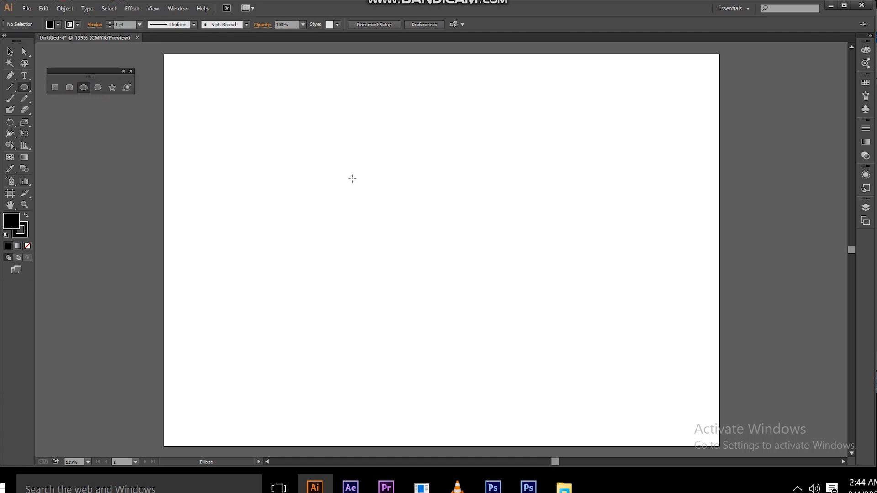
left_click_drag(348, 174, 499, 400)
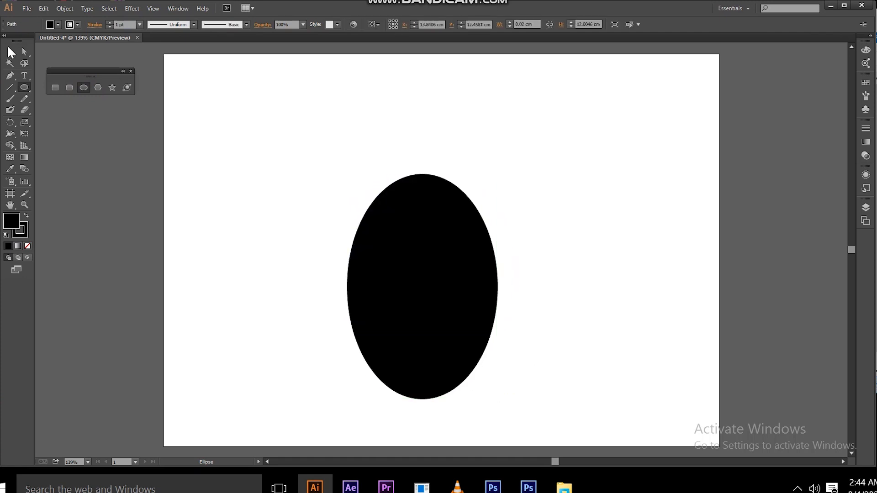
left_click(11, 53)
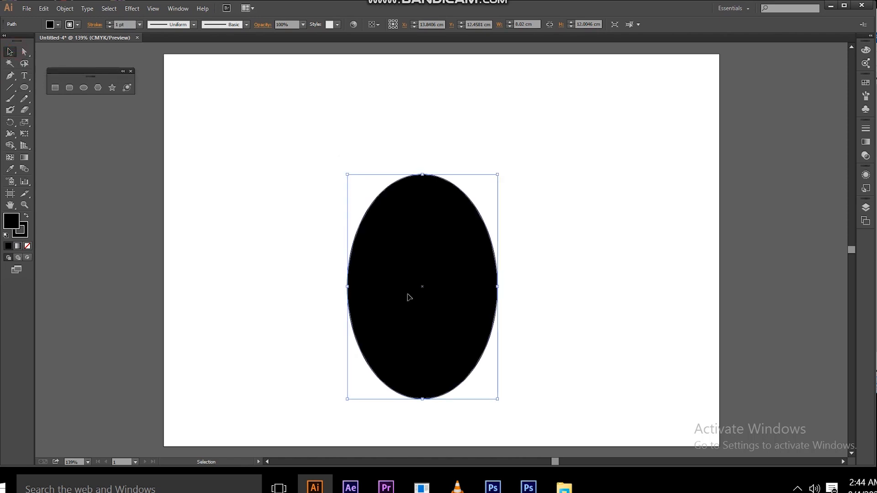
key("Delete")
Draw a perfect circle about 15.4 cm in diameter with the Ellipse tool, and delete it.
left_click(83, 87)
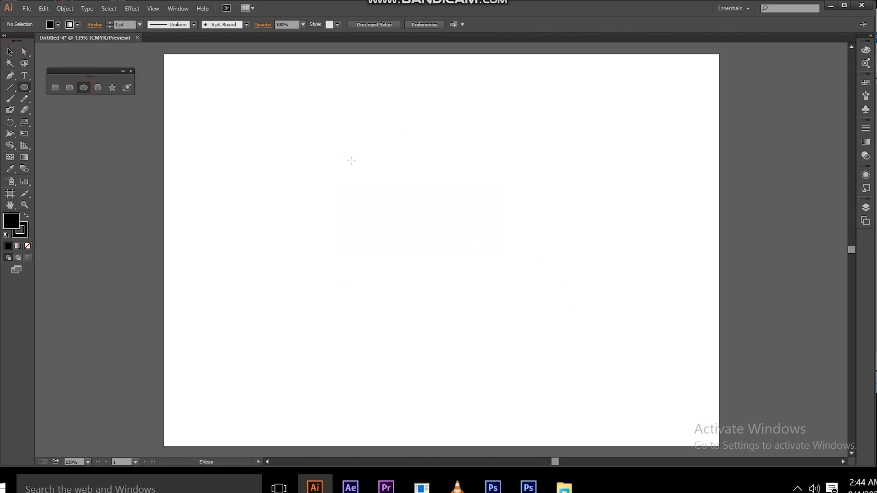
left_click_drag(330, 139, 638, 409)
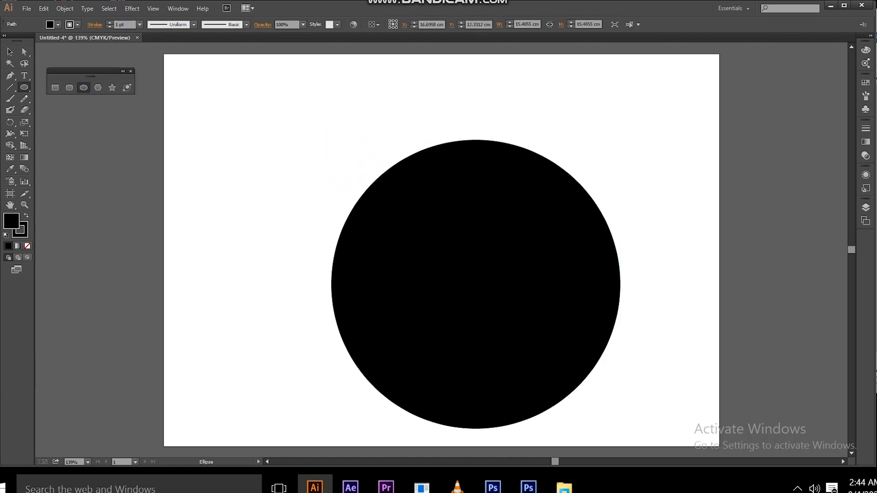
left_click(9, 51)
left_click_drag(419, 288, 388, 259)
key("Delete")
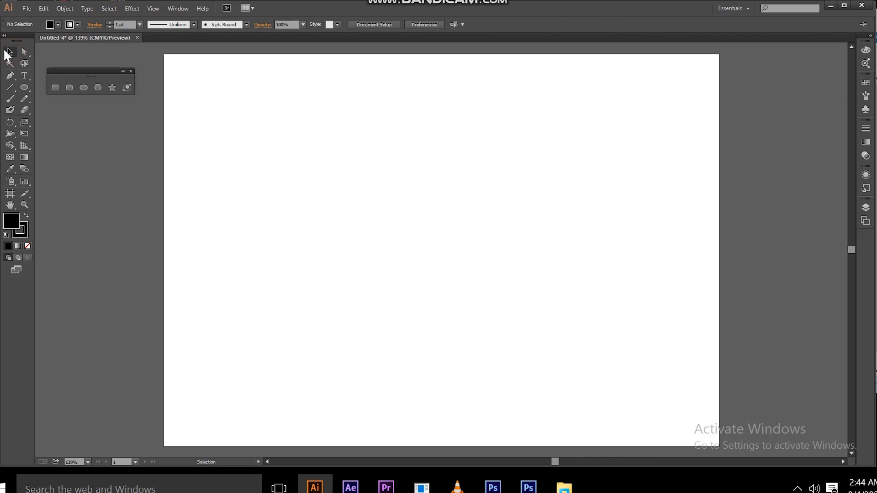
Draw a hexagon, shrink it proportionally to about 7.4 cm wide, and place it near the artboard's lower edge.
left_click(98, 88)
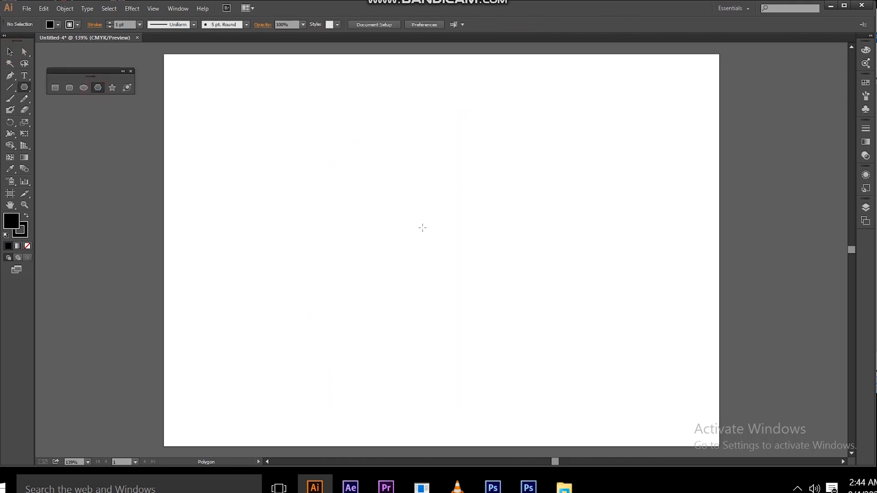
left_click_drag(369, 166, 457, 185)
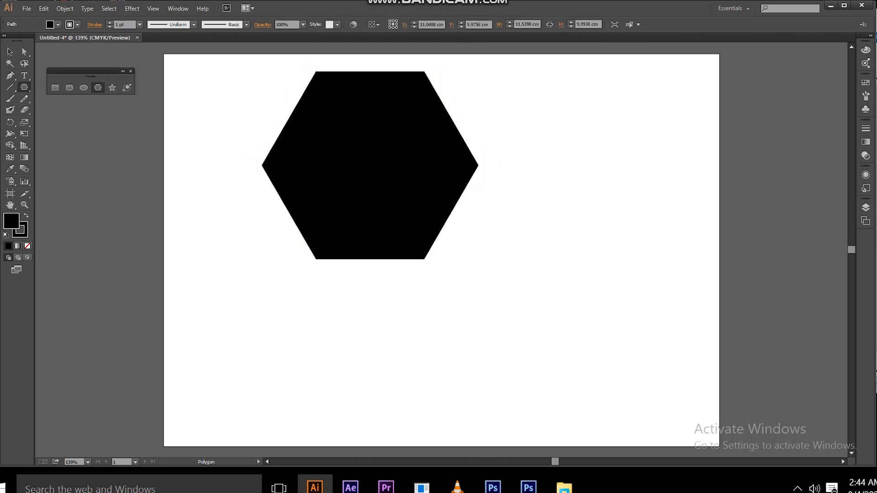
left_click(9, 51)
left_click_drag(413, 222, 433, 372)
left_click_drag(473, 427, 396, 360)
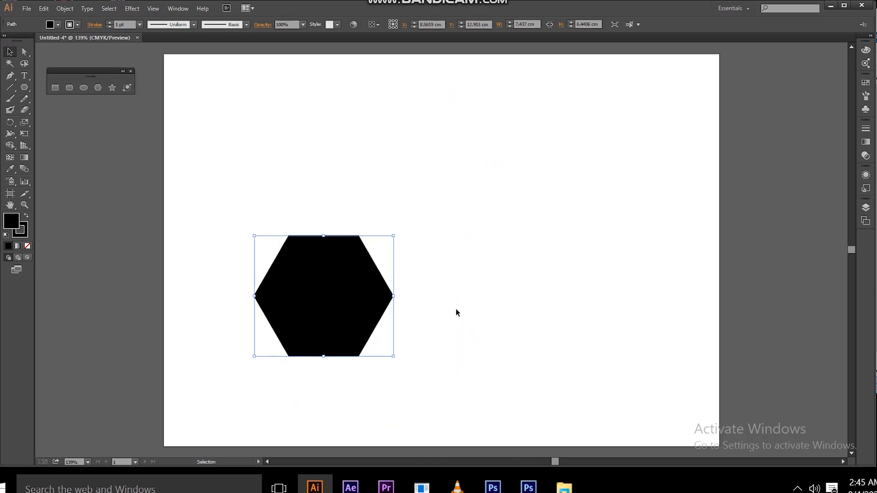
left_click_drag(302, 296, 303, 370)
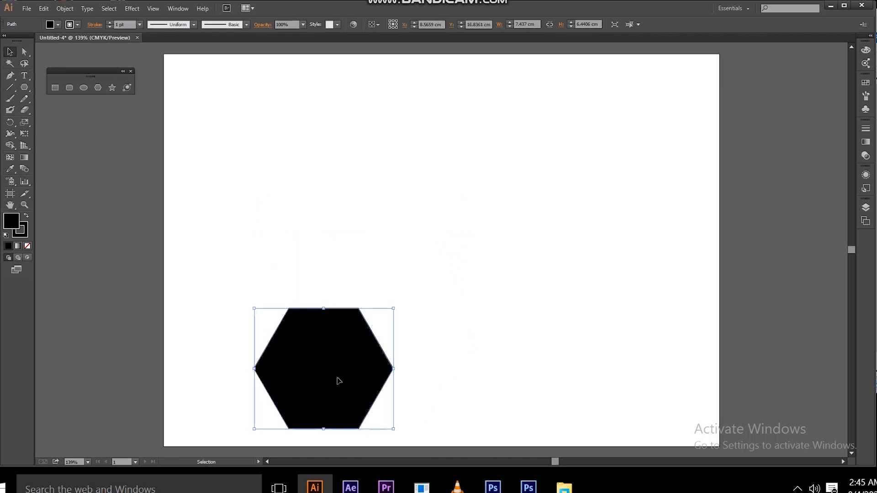
Duplicate the hexagon upward into a vertical column of three, and nudge the lowest one down to open a gap.
left_click_drag(333, 391, 335, 150)
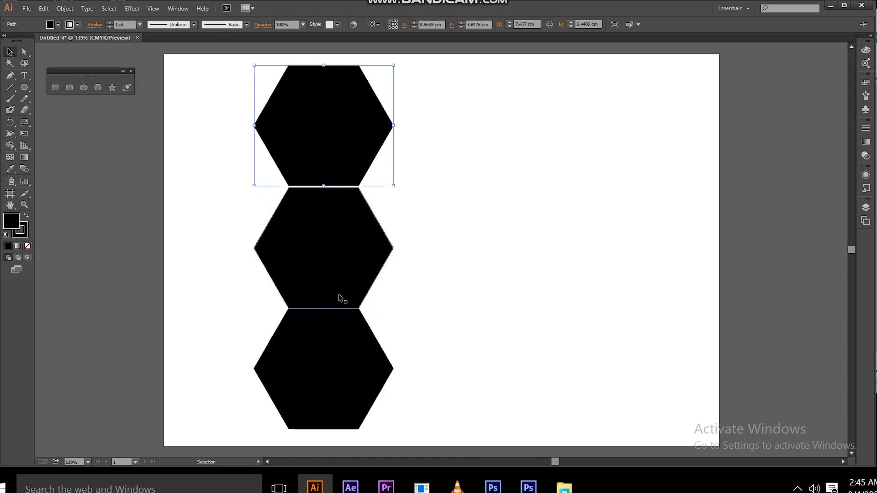
left_click(337, 348)
key("Down")
key("Down")
key("Down")
left_click(494, 271)
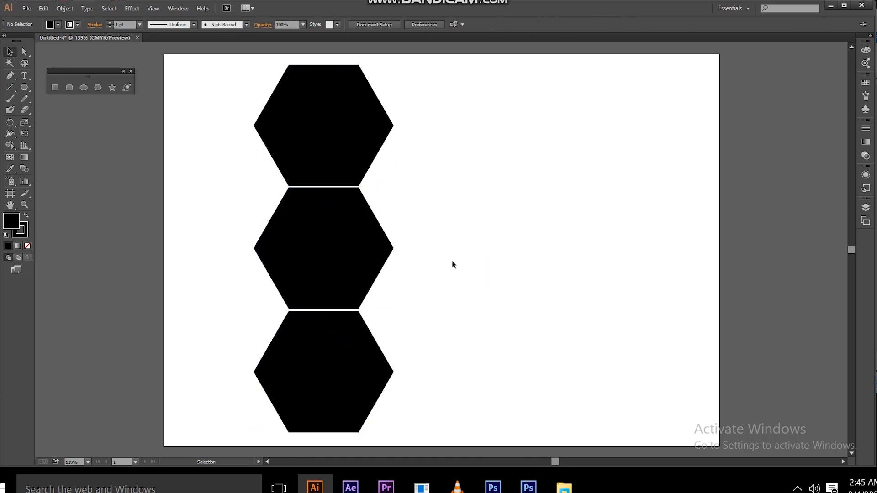
Nudge the lowest hexagon slightly up to even out the gaps in the column.
left_click(358, 382)
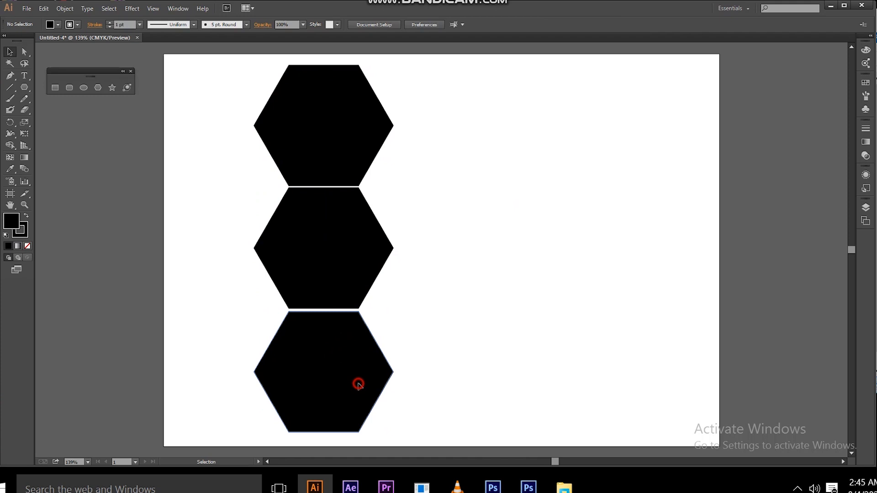
left_click(506, 337)
double_click(311, 408)
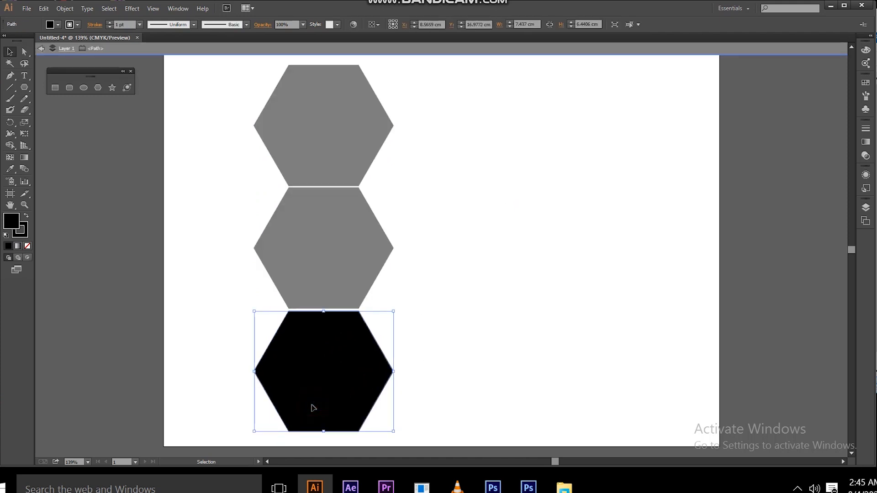
left_click(519, 355)
left_click(352, 50)
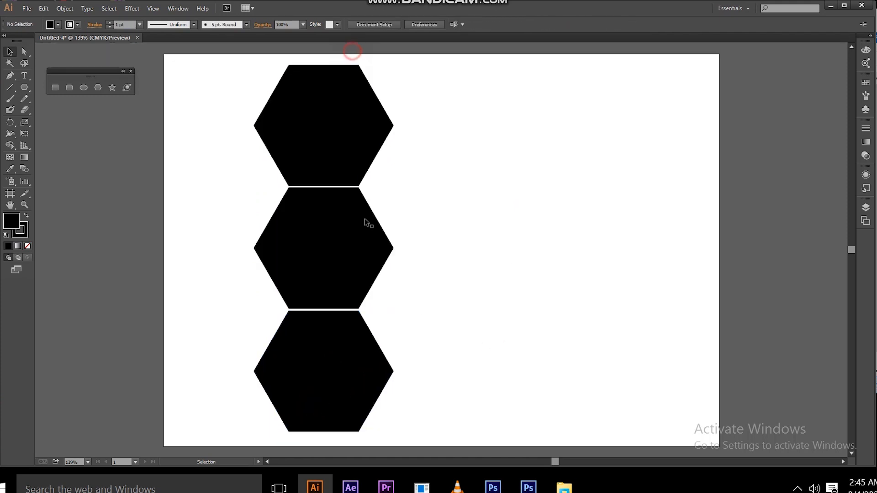
left_click(349, 358)
left_click(453, 320)
Duplicate the column of three hexagons horizontally to the right of the original.
left_click_drag(440, 111, 297, 329)
left_click_drag(323, 256, 464, 256)
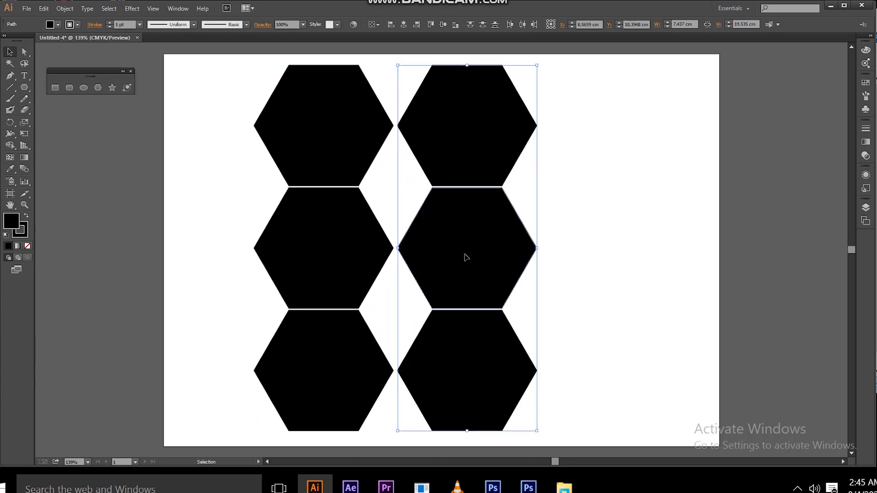
left_click(630, 266)
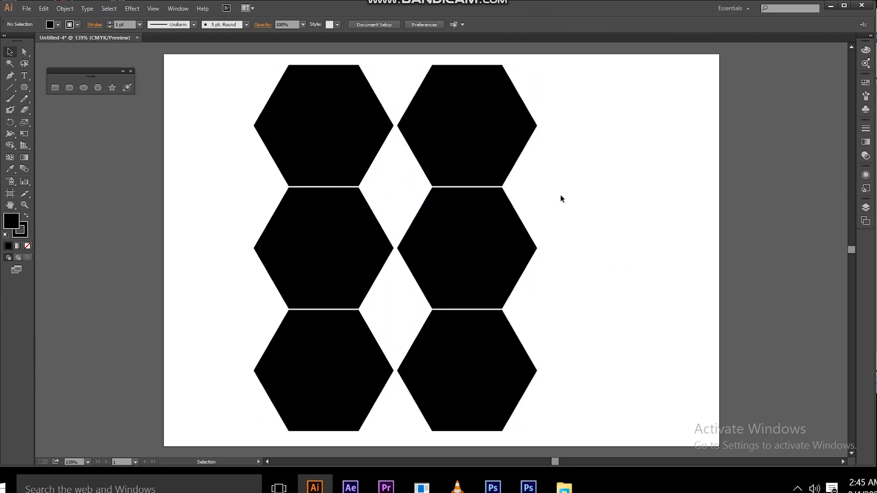
Shift the duplicated column down and toward the first so the hexagons interlock as a honeycomb with narrow, even gaps.
left_click_drag(591, 132, 461, 345)
left_click_drag(462, 271, 425, 350)
left_click(633, 286)
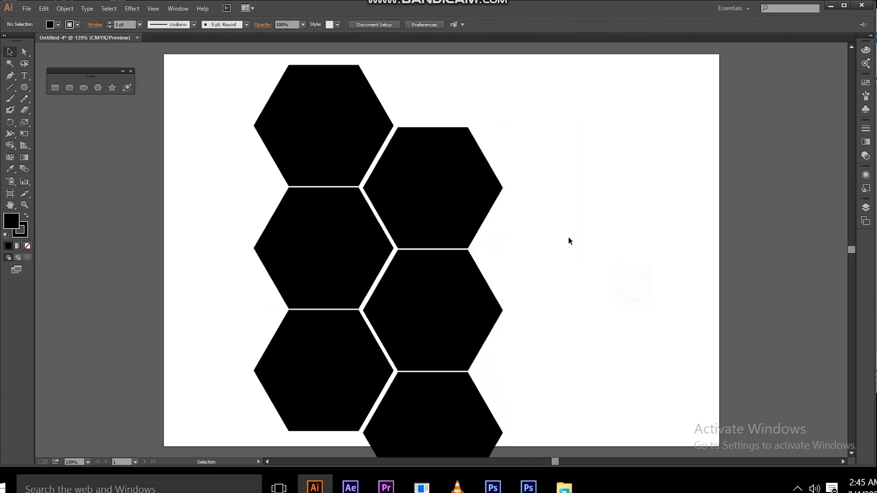
left_click_drag(530, 147, 435, 360)
left_click_drag(434, 322, 430, 320)
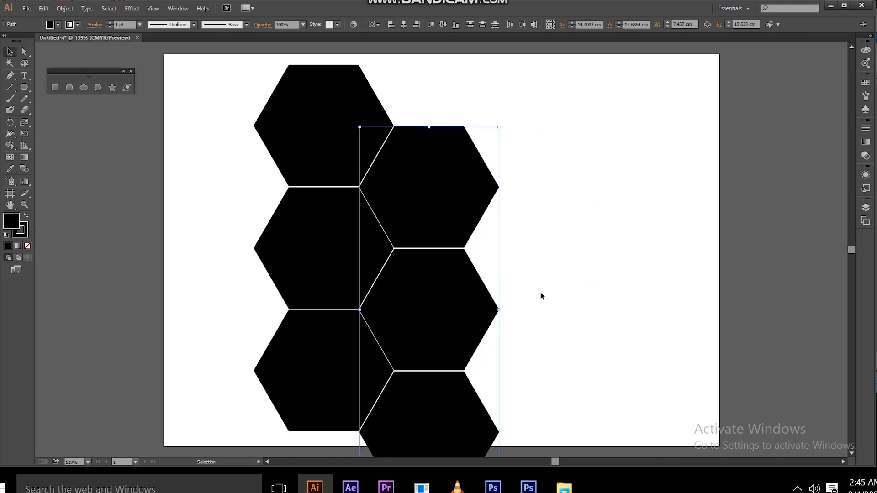
left_click(546, 292)
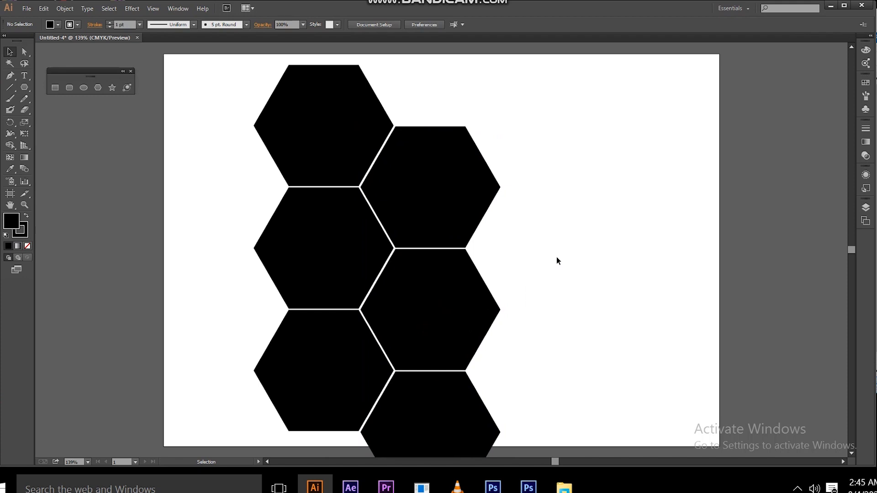
Move all six hexagons together to the artboard's left edge, and delete them.
key("ctrl+minus")
left_click_drag(556, 261, 308, 397)
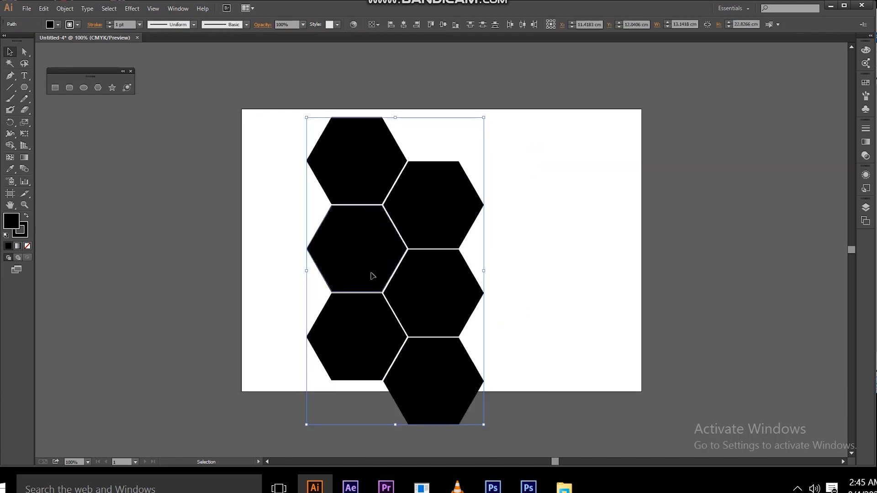
left_click_drag(364, 249, 293, 261)
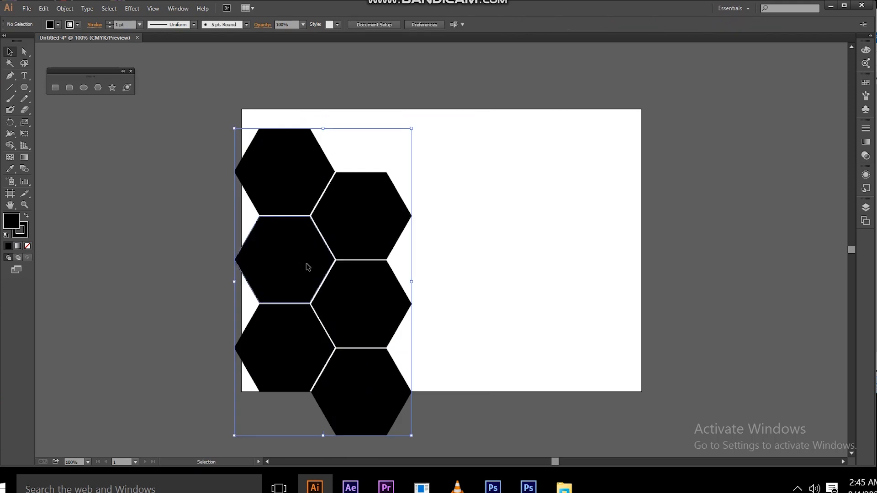
key("Delete")
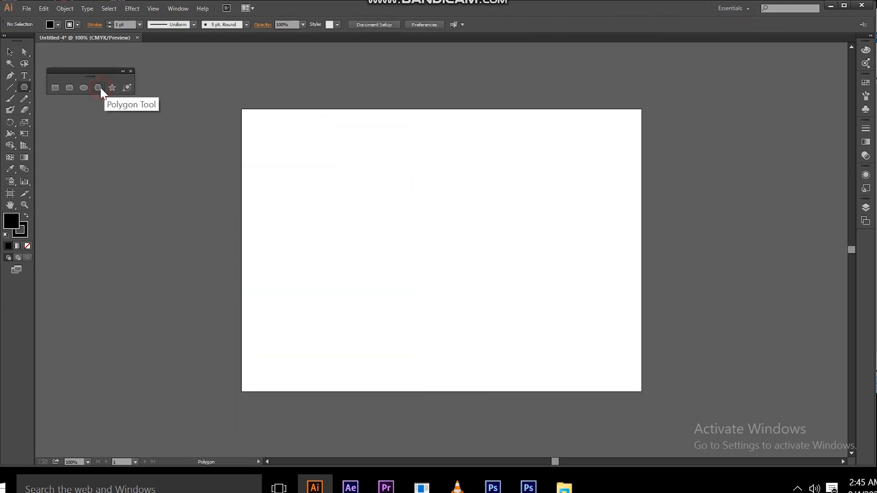
Create a nine-sided polygon with a radius of 5.7699 cm near the artboard's center.
left_click(98, 87)
left_click(441, 236)
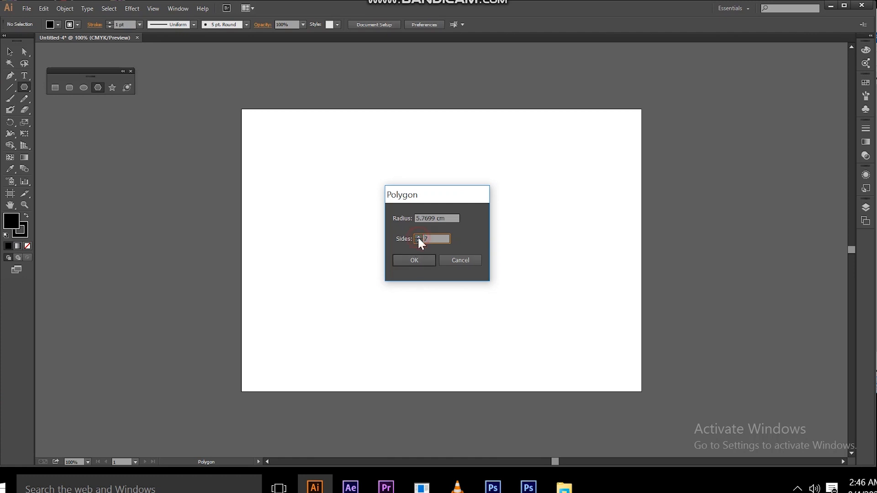
left_click(416, 257)
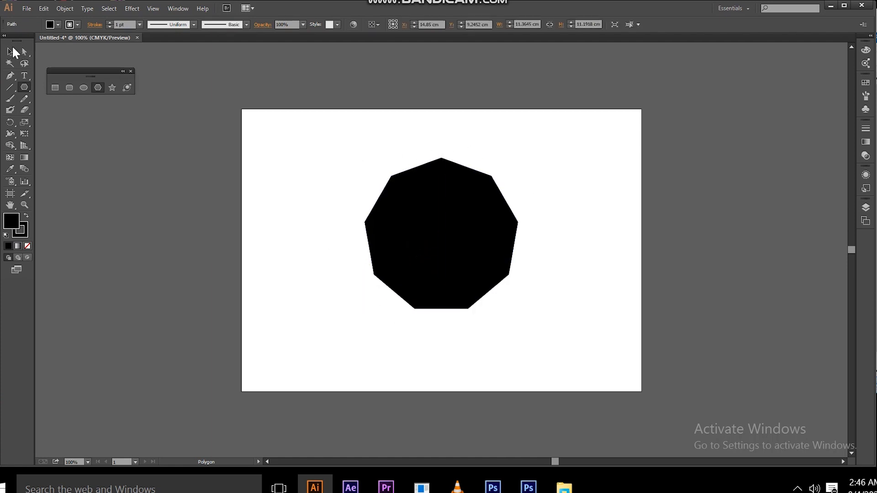
Undo a trial move of the polygon toward the artboard's left side, and delete the polygon.
left_click(12, 54)
left_click_drag(436, 253, 308, 263)
key("ctrl+z")
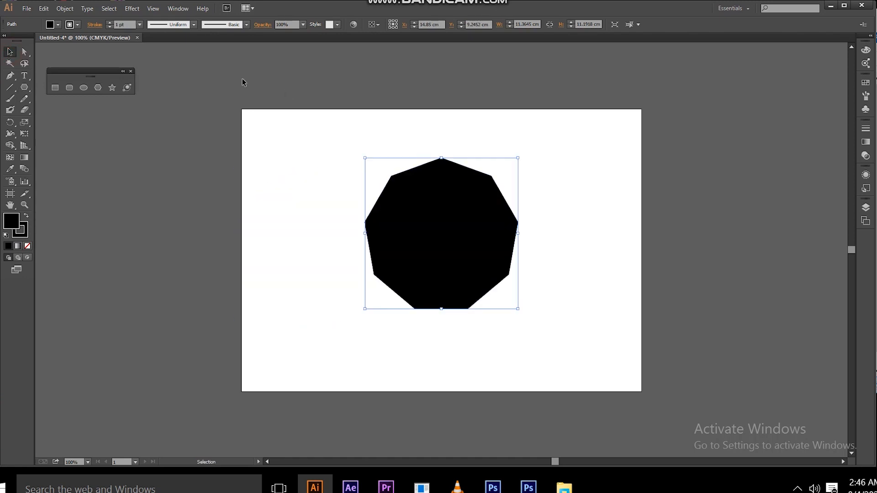
key("Delete")
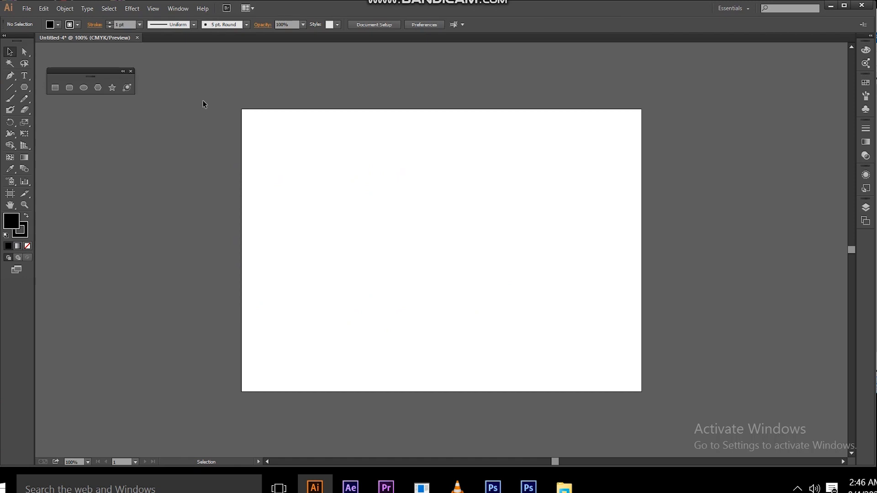
Draw a slightly tilted six-pointed star about 15.7 cm wide and 13.8 cm high, and move it down fully onto the artboard.
left_click(112, 87)
mouse_move(434, 189)
left_mouse_down()
mouse_move(496, 251)
mouse_move(502, 271)
mouse_move(486, 282)
left_mouse_up()
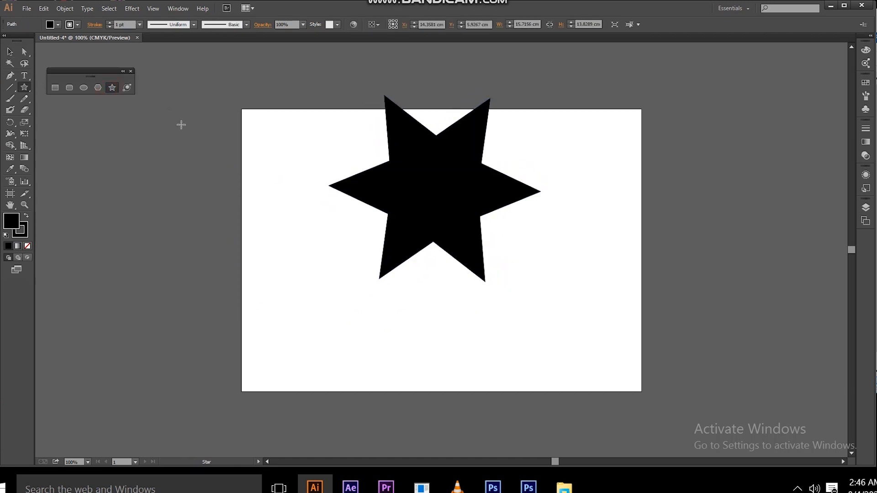
left_click(9, 51)
left_click_drag(458, 198, 455, 291)
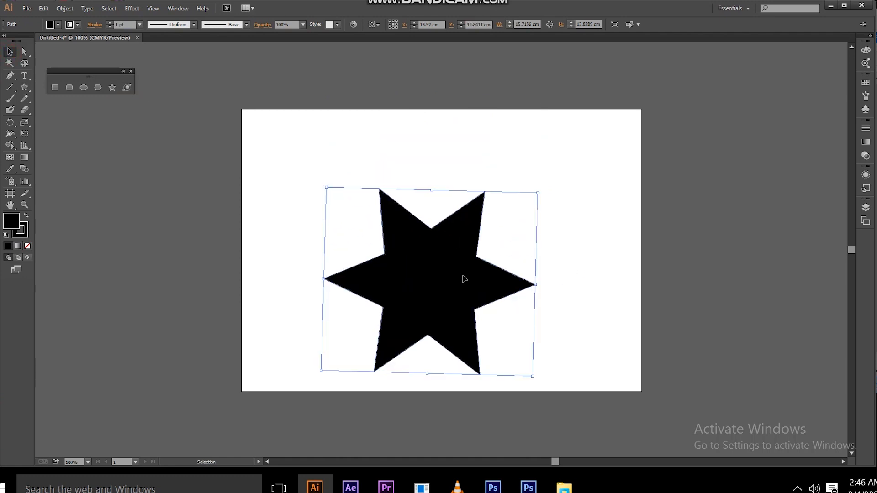
Delete the tilted star and create an upright six-pointed star with radii of 7.8609 cm and 3.9304 cm.
key("Delete")
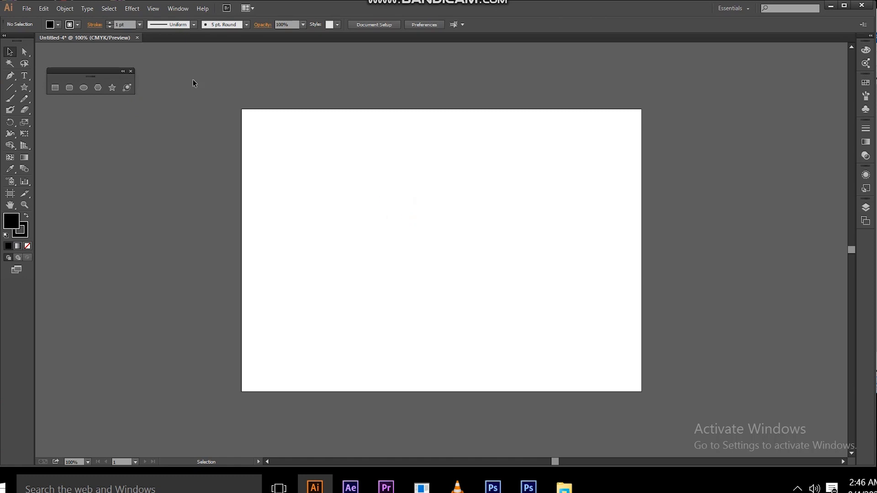
left_click(112, 88)
left_click(392, 210)
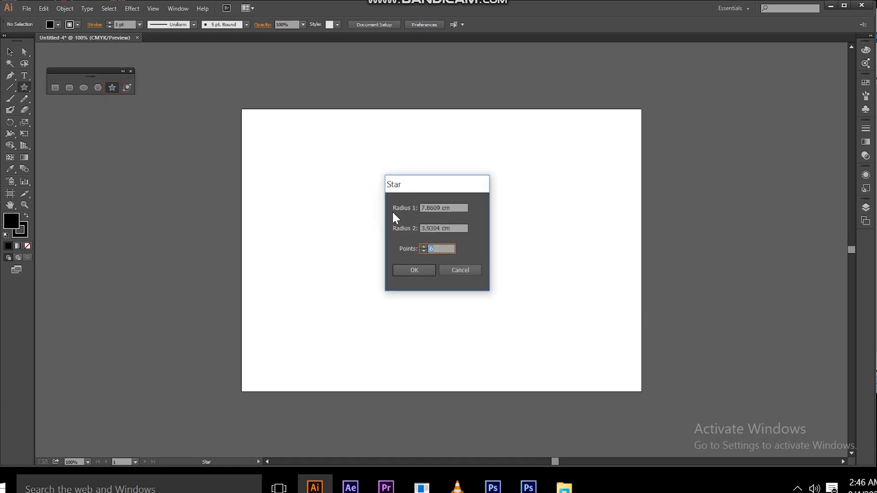
left_click(424, 246)
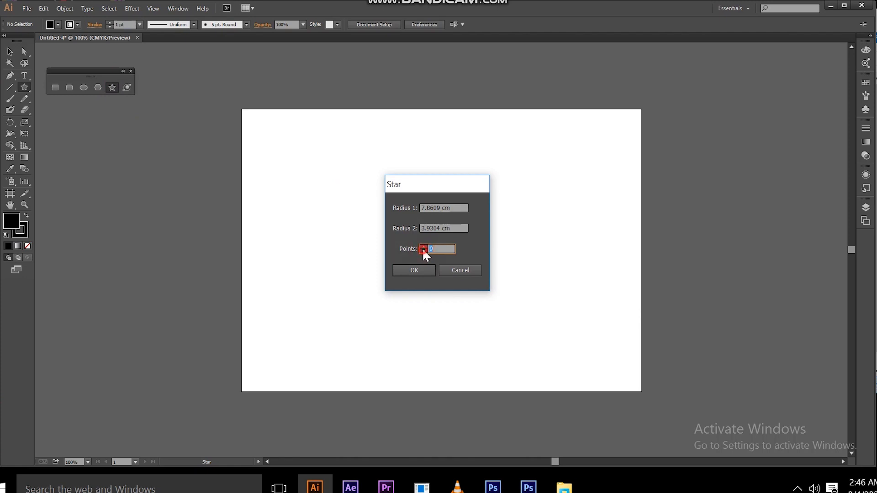
left_click(421, 268)
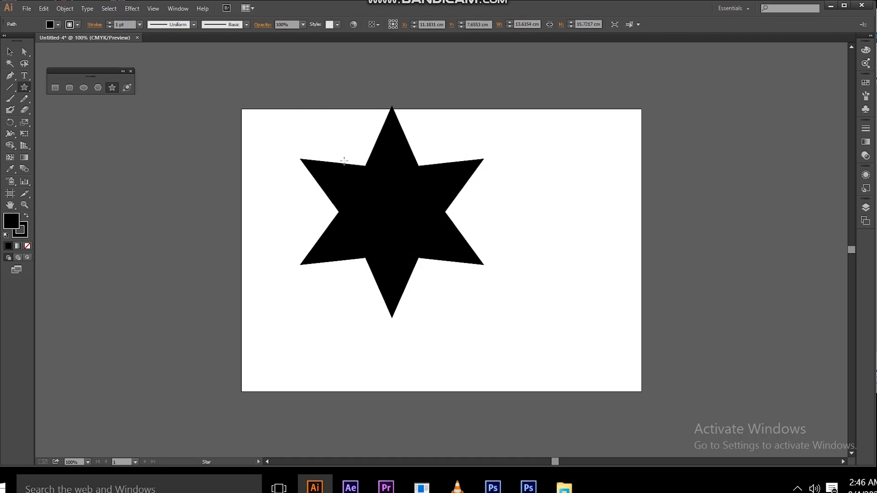
Delete the upright six-pointed star from the artboard.
left_click(10, 51)
left_click(461, 263)
key("Delete")
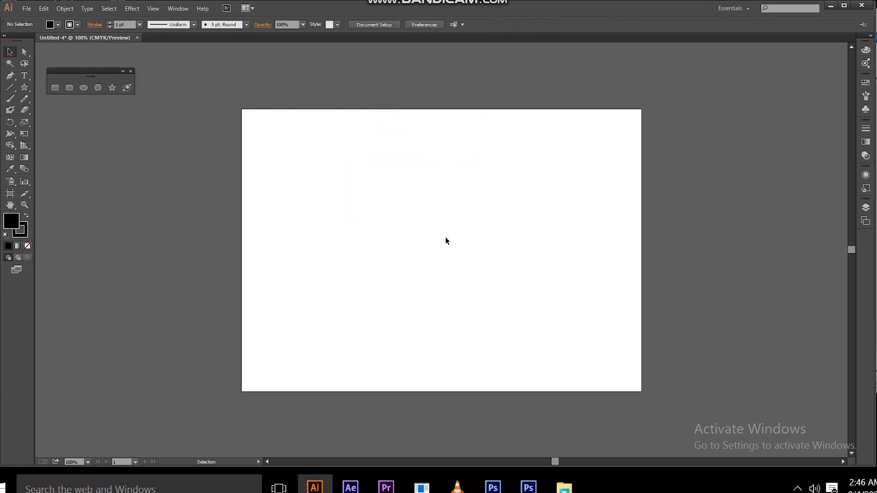
Draw a flare about 26.6 cm across from the artboard's upper middle, and hide its selection edges.
left_click(127, 87)
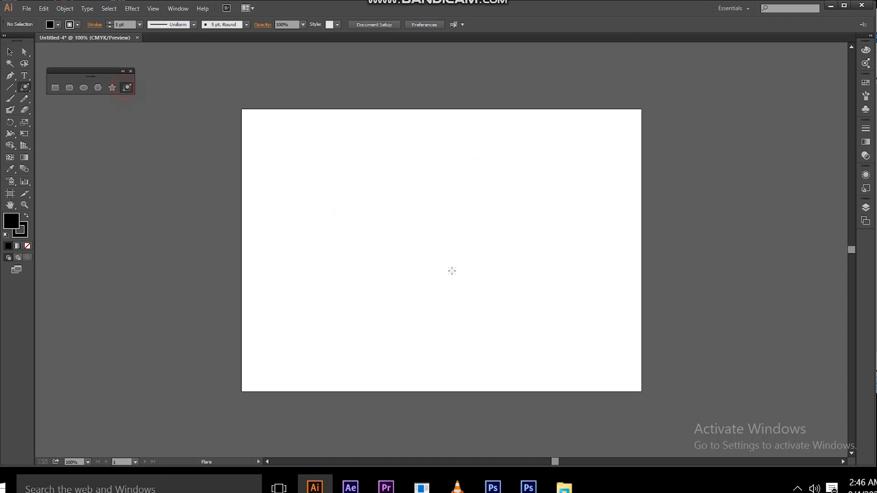
left_click_drag(409, 212, 482, 247)
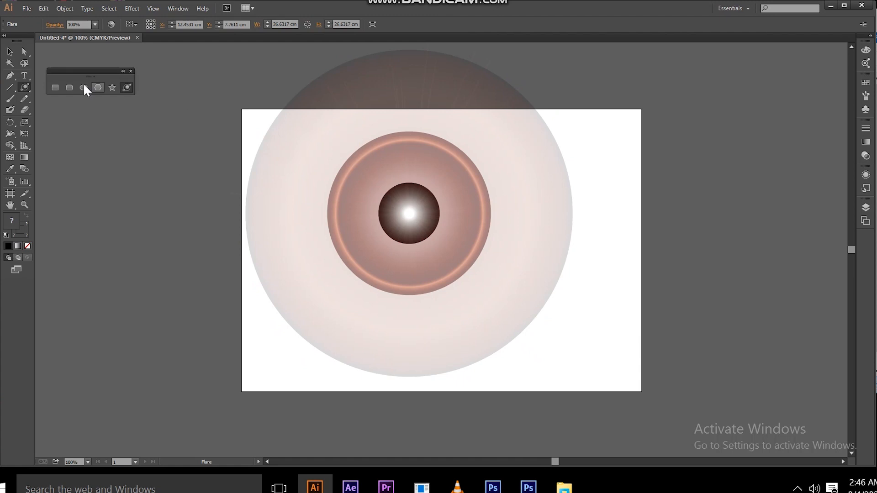
left_click(9, 52)
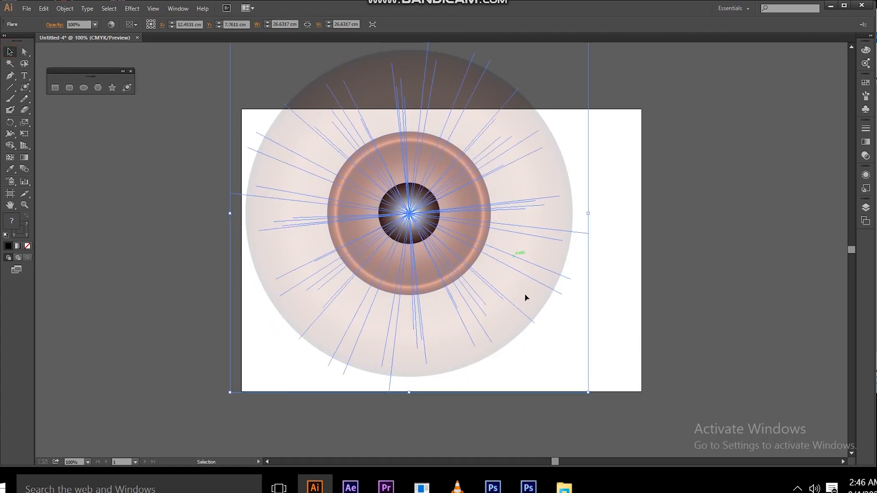
key("ctrl+h")
Scale the flare down to about 12.1 cm across and place it slightly below and left of the artboard's center.
left_click_drag(589, 393, 434, 273)
left_click_drag(485, 240, 466, 240)
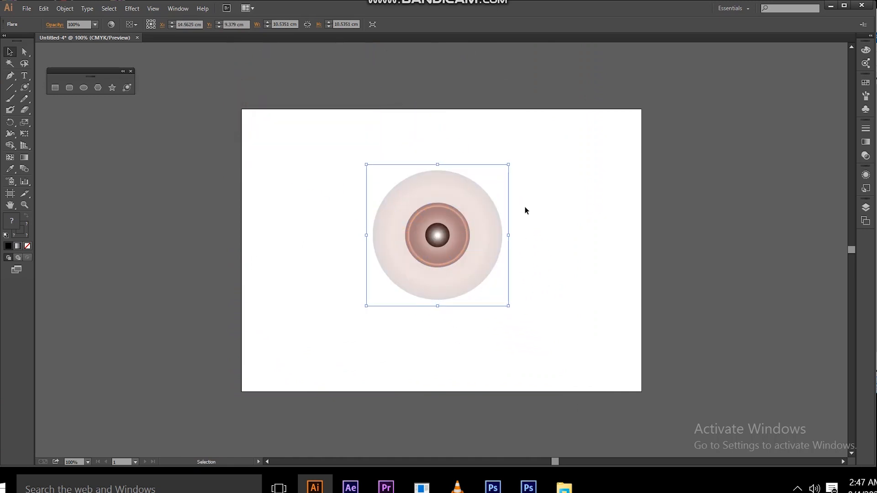
left_click_drag(507, 164, 530, 142)
left_click_drag(481, 203, 463, 246)
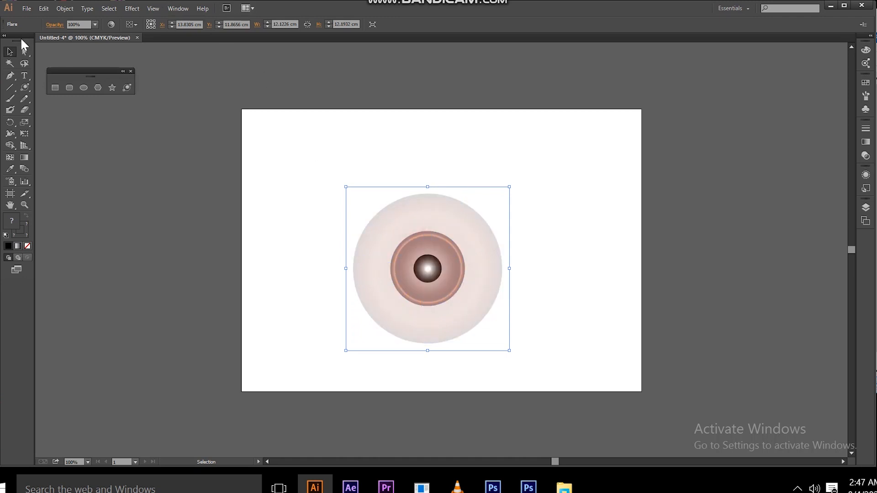
left_click(153, 9)
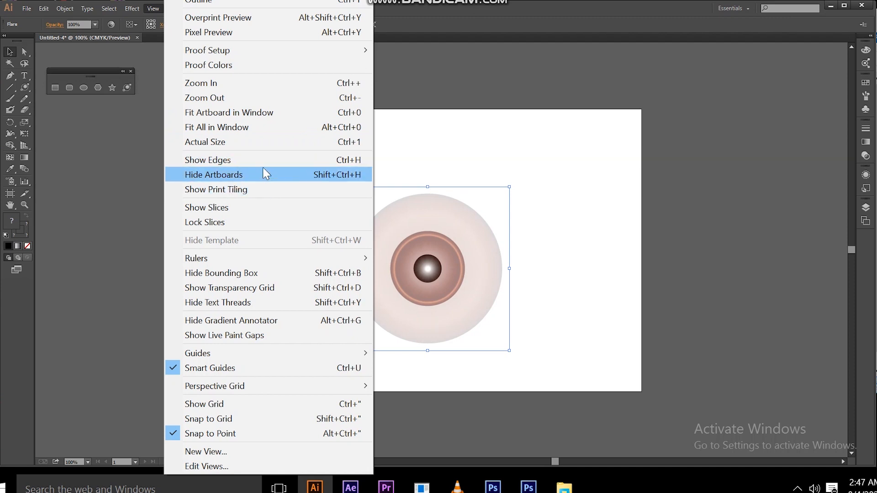
left_click(543, 228)
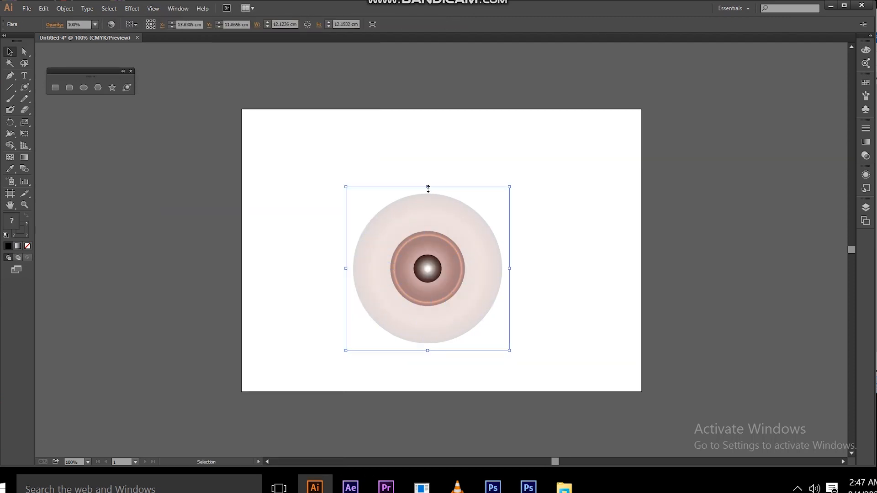
Flatten the flare vertically into an ellipse about 2.1 cm high and position it near the artboard's center.
left_click_drag(428, 187, 456, 243)
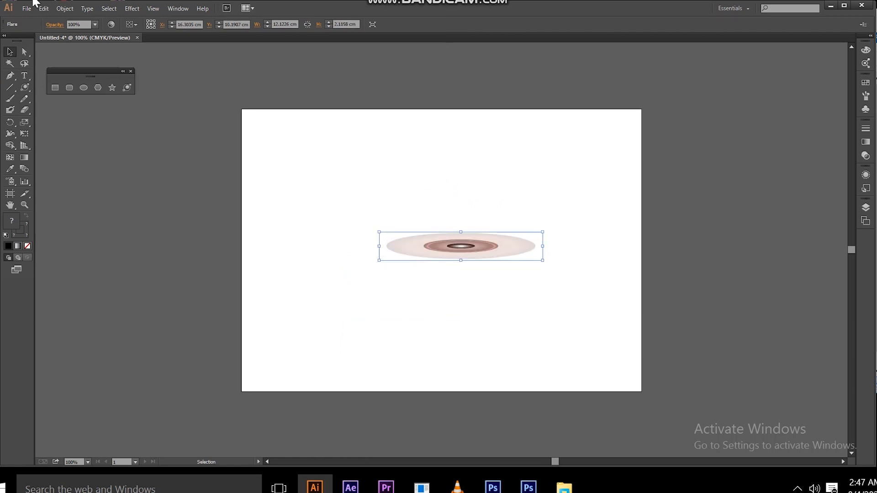
Set up a previewed Transform effect on the flattened flare with a 20° rotation and 30 copies.
left_click(132, 8)
mouse_move(179, 155)
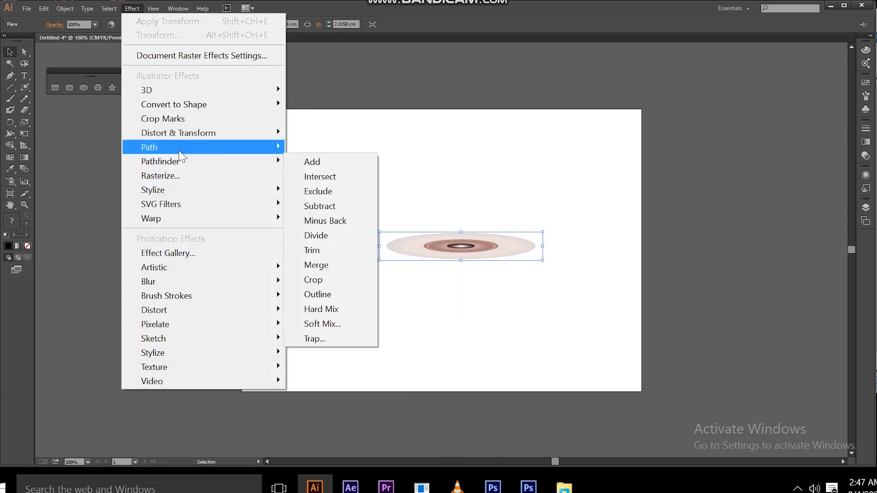
mouse_move(191, 139)
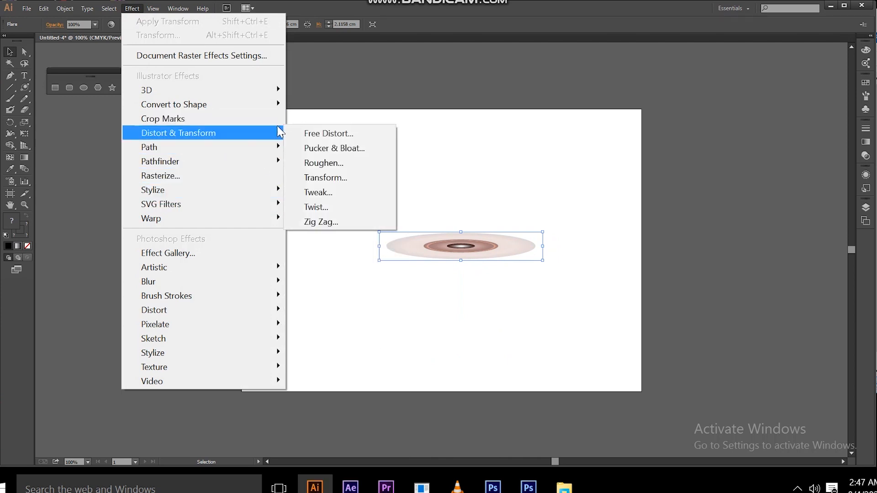
left_click(347, 177)
left_click(122, 348)
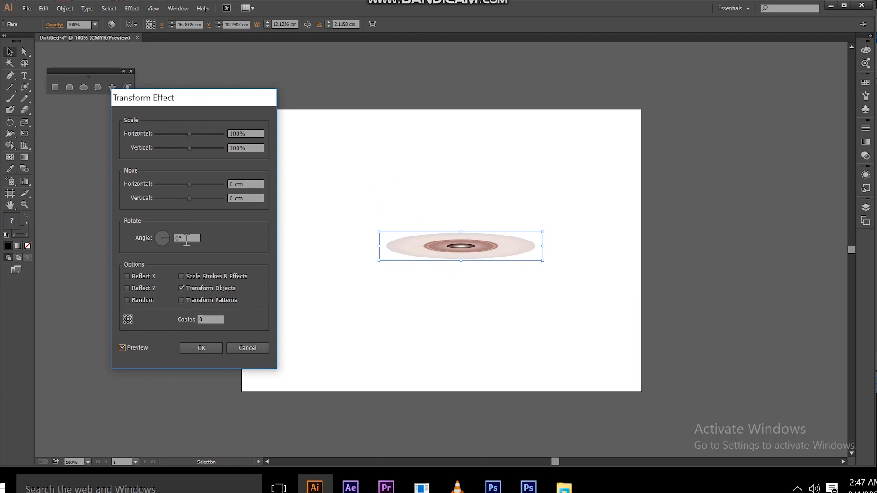
double_click(186, 238)
type("2")
left_click(205, 319)
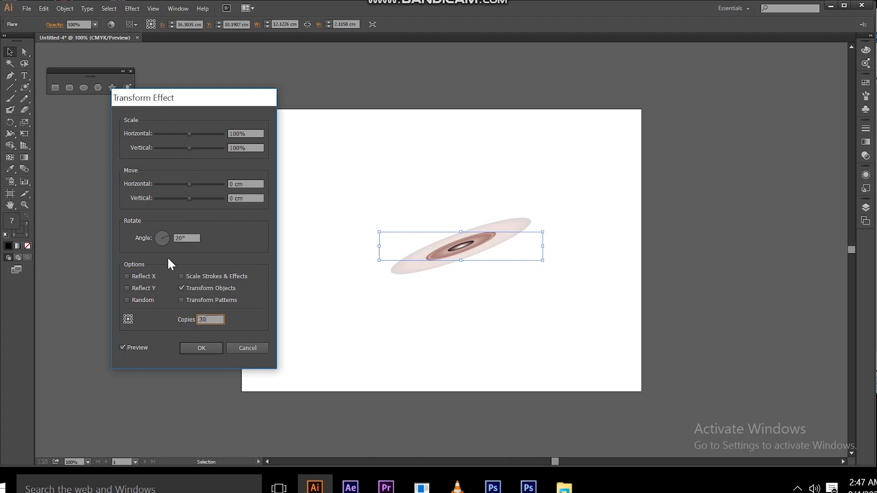
Set the effect's horizontal move to 0.5997 cm to form a flower, and apply the Transform effect.
left_click(211, 185)
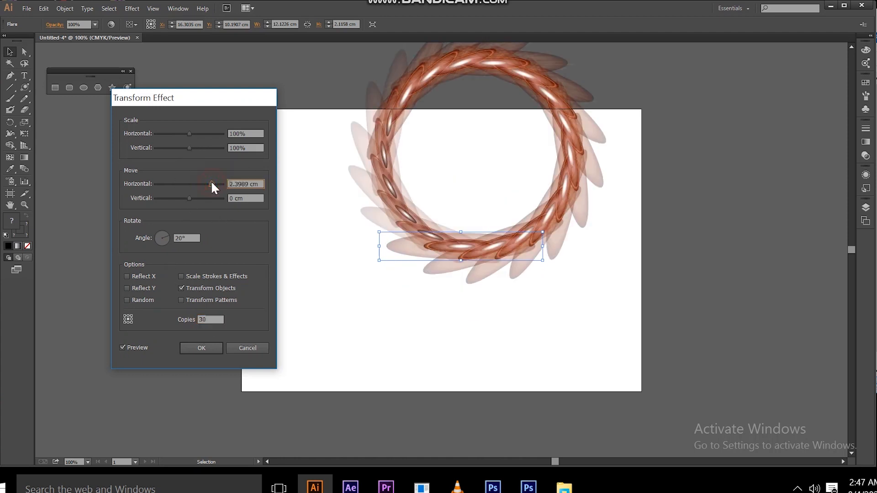
left_click_drag(212, 185, 194, 184)
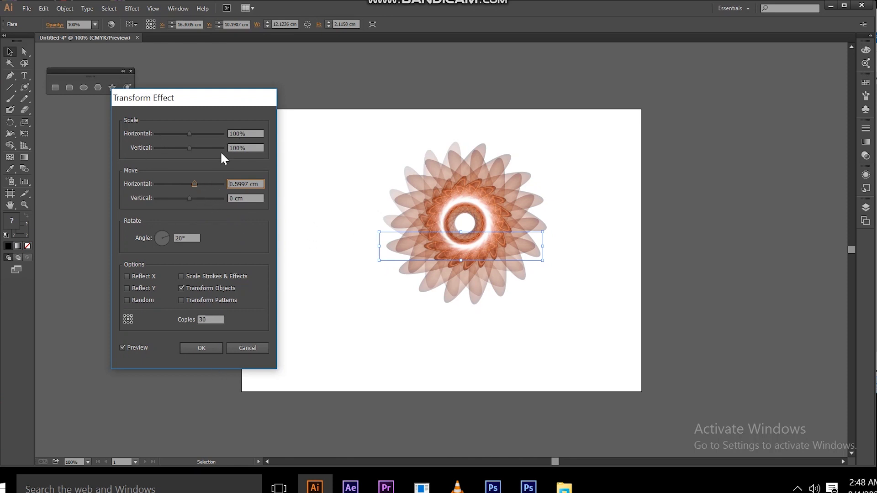
left_click(206, 347)
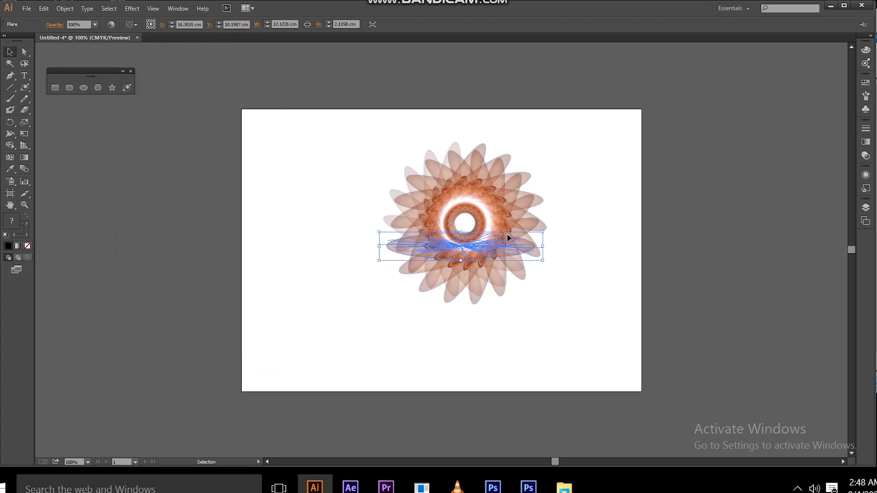
Enlarge the flower until its base flare is about 15.5 cm wide, shift it slightly down, and deselect it.
left_click_drag(546, 264, 584, 288)
left_click_drag(501, 227, 483, 256)
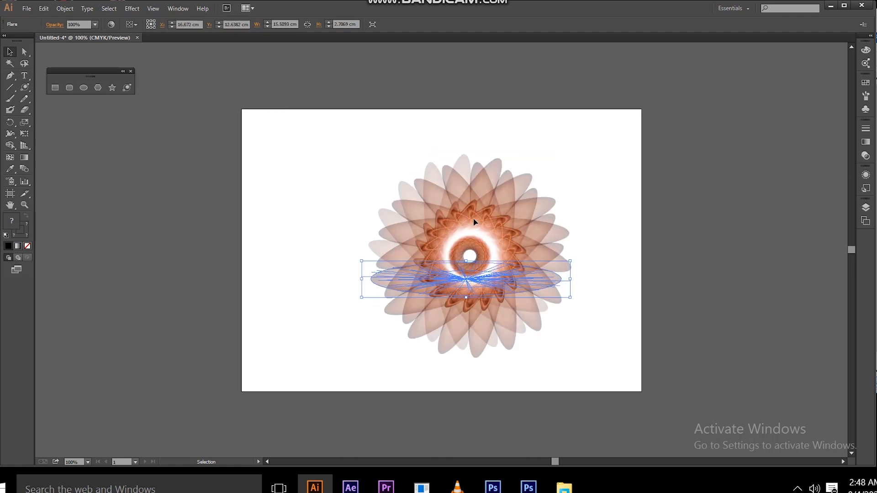
left_click(255, 168)
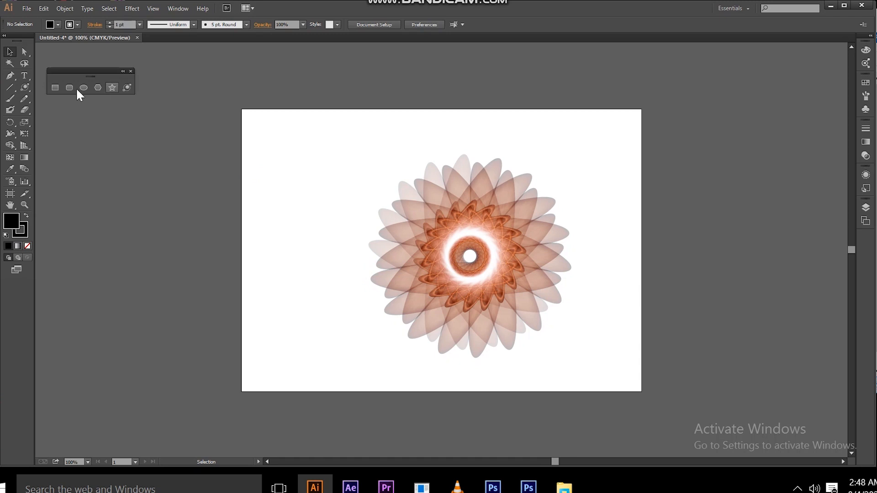
Cover the artboard with a rectangle about 29.7 by 20.8 cm and fill it with bright red.
left_click_drag(24, 87, 43, 87)
left_click_drag(244, 110, 640, 391)
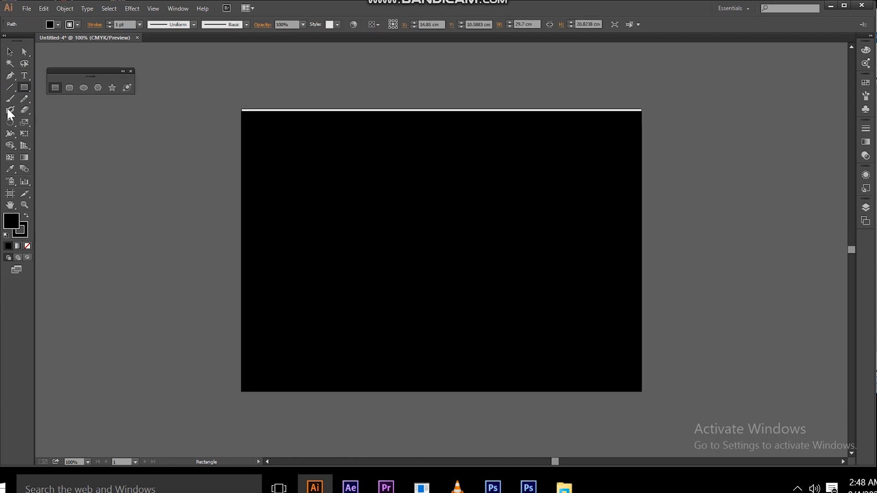
left_click(59, 24)
left_click(50, 40)
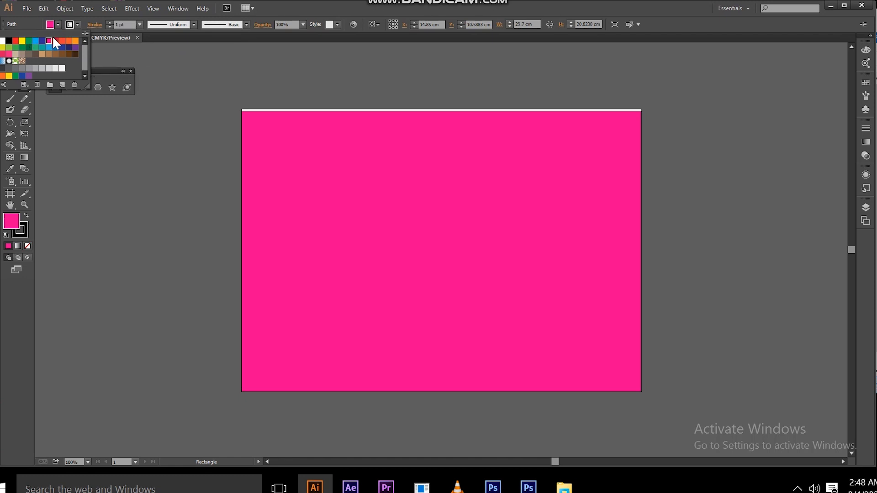
left_click(15, 41)
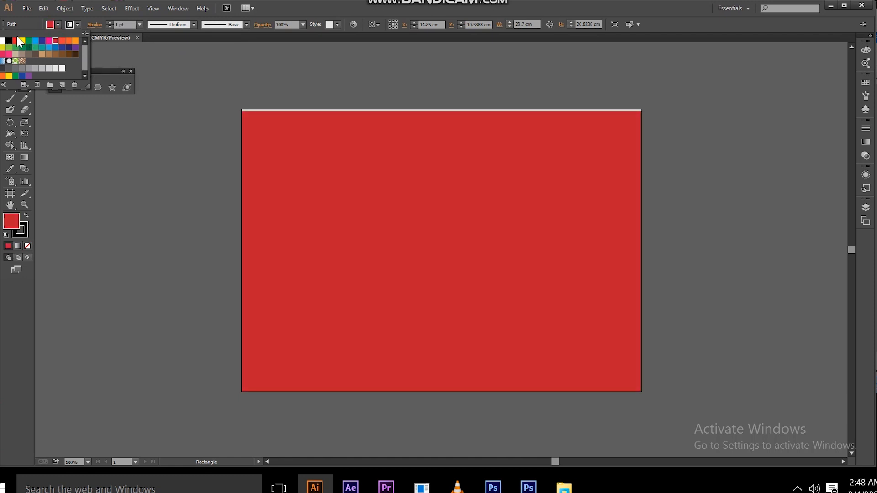
left_click(14, 41)
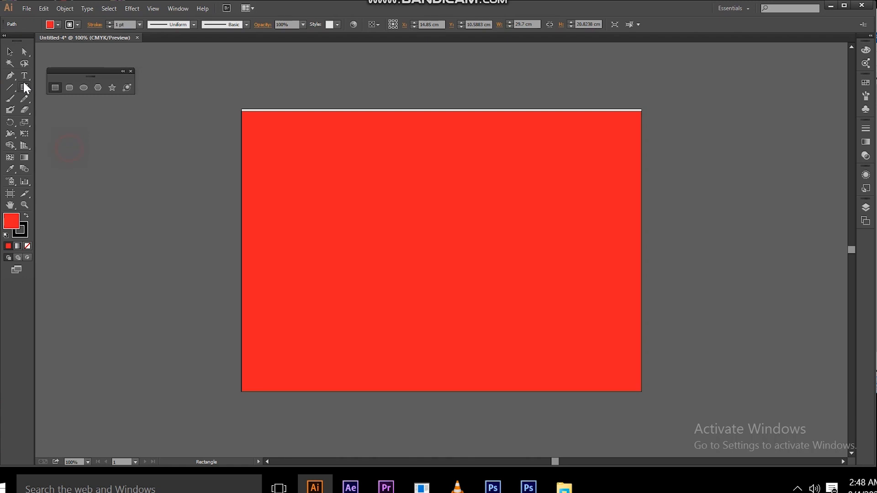
Send the red rectangle to the back behind the flower, and move the flower to the artboard's center.
left_click(10, 52)
right_click(387, 213)
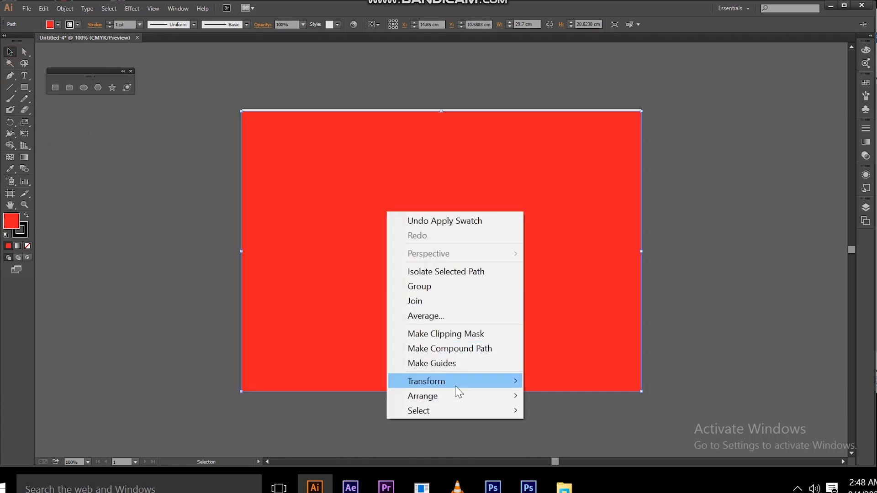
mouse_move(454, 396)
left_click(596, 440)
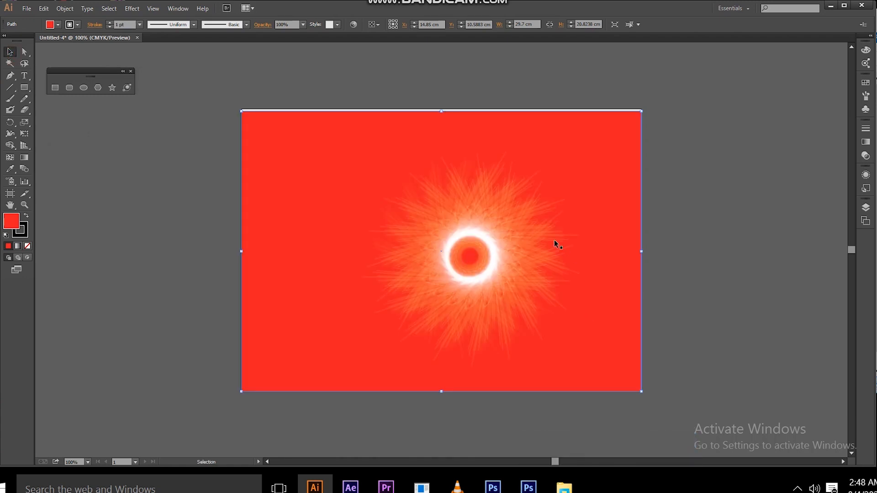
left_click_drag(556, 243, 515, 235)
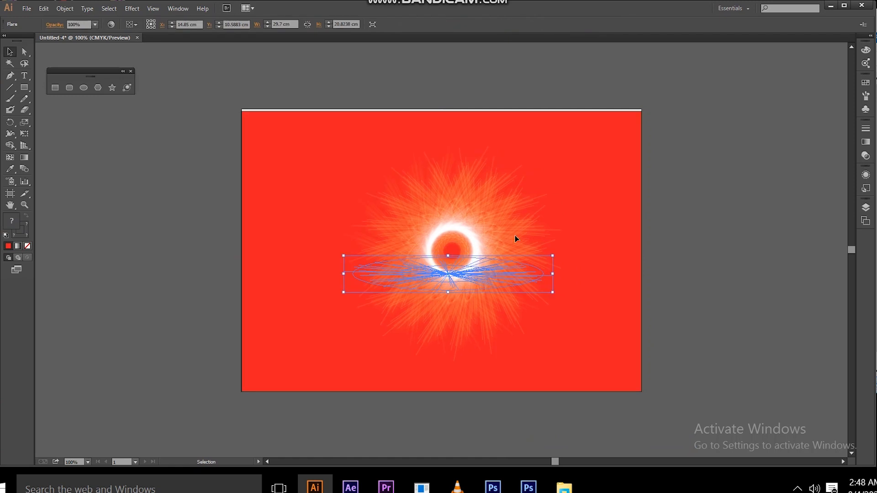
Try yellow and green swatch fills on the background rectangle behind the flower, settle on bright blue, and deselect it.
left_click(696, 241)
left_click(634, 146)
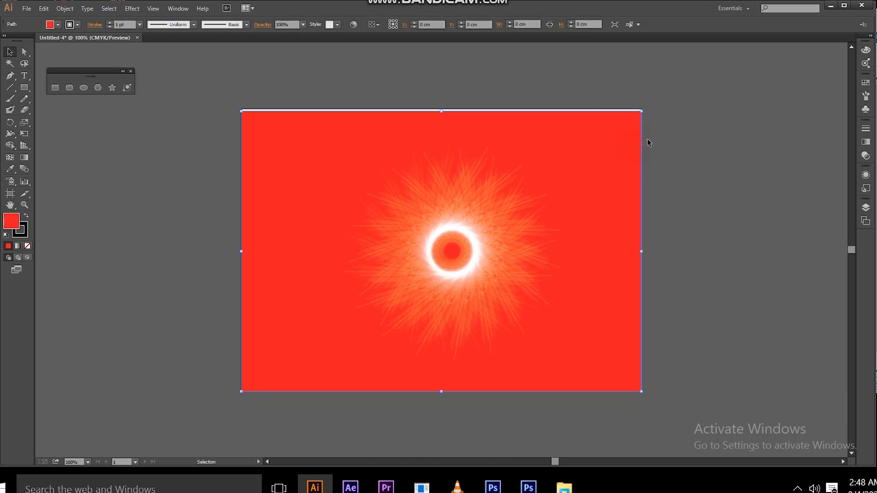
left_click(866, 84)
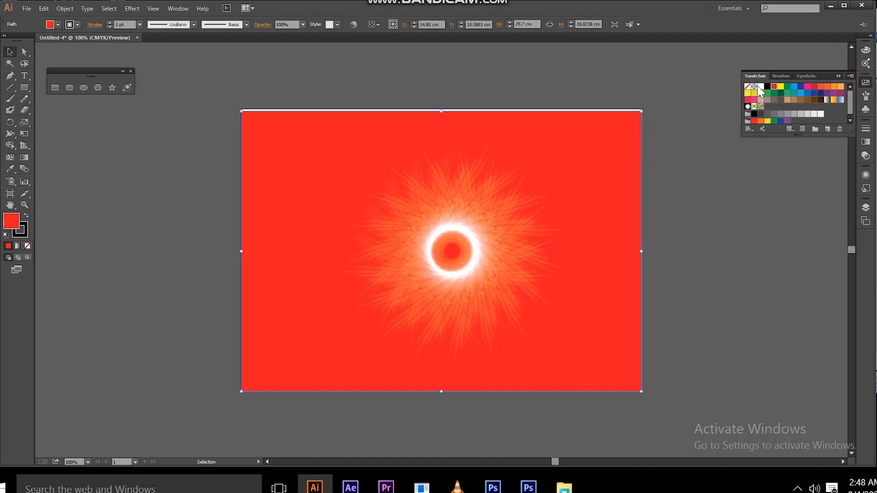
left_click(781, 86)
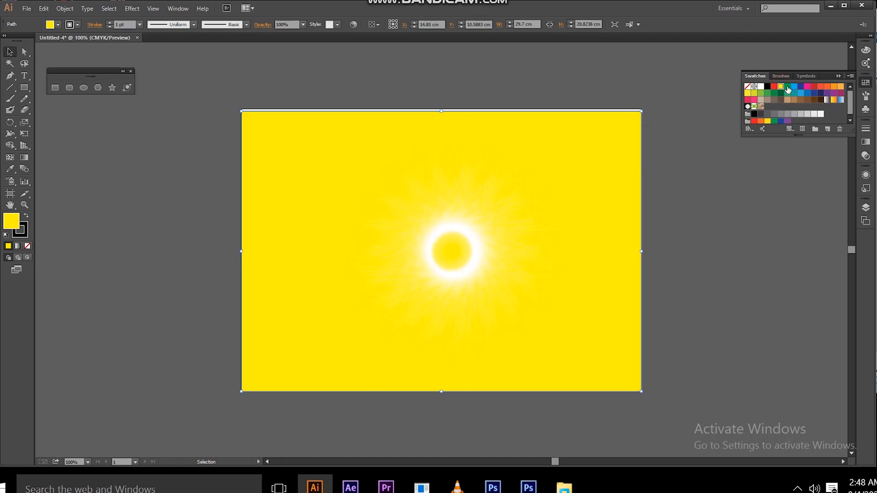
left_click(787, 87)
left_click(793, 87)
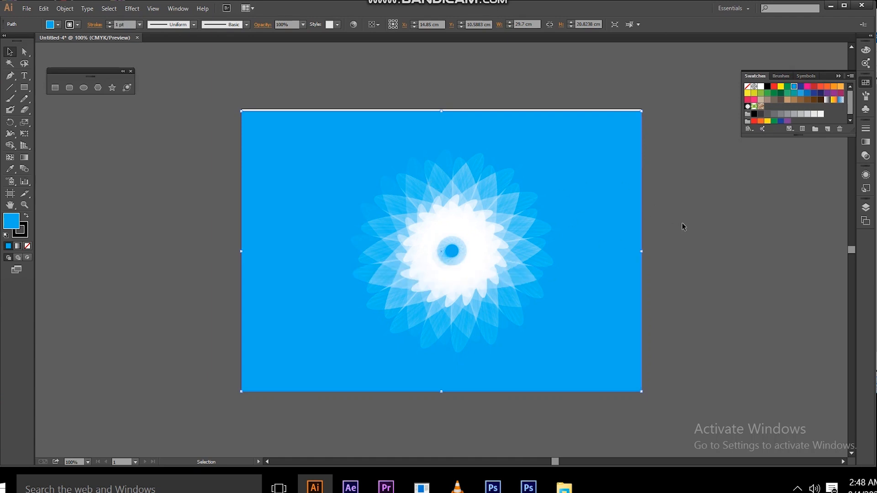
left_click(661, 175)
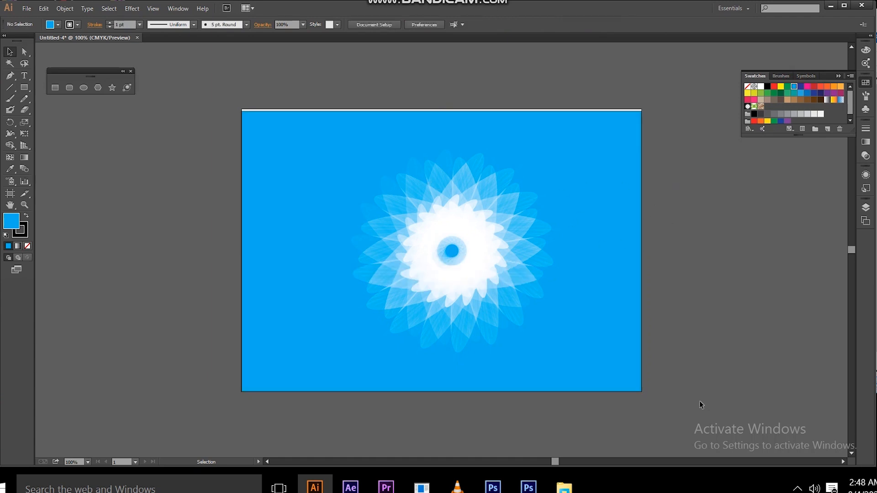
left_click(635, 192)
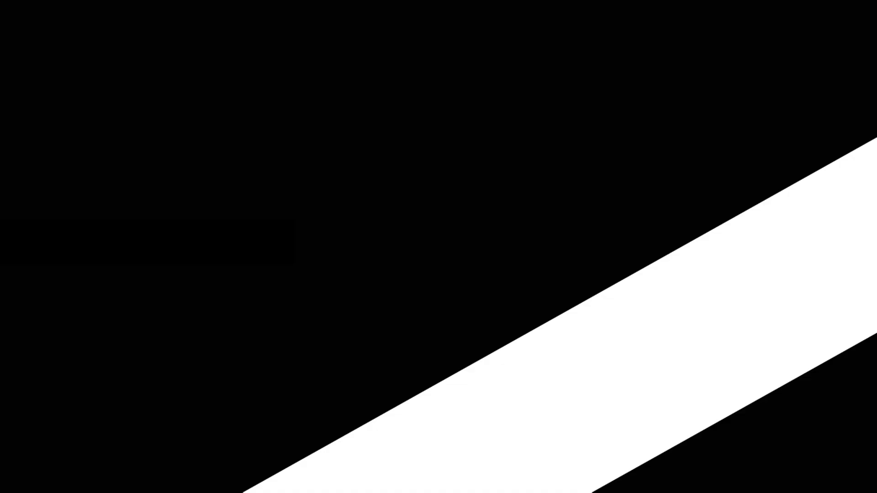